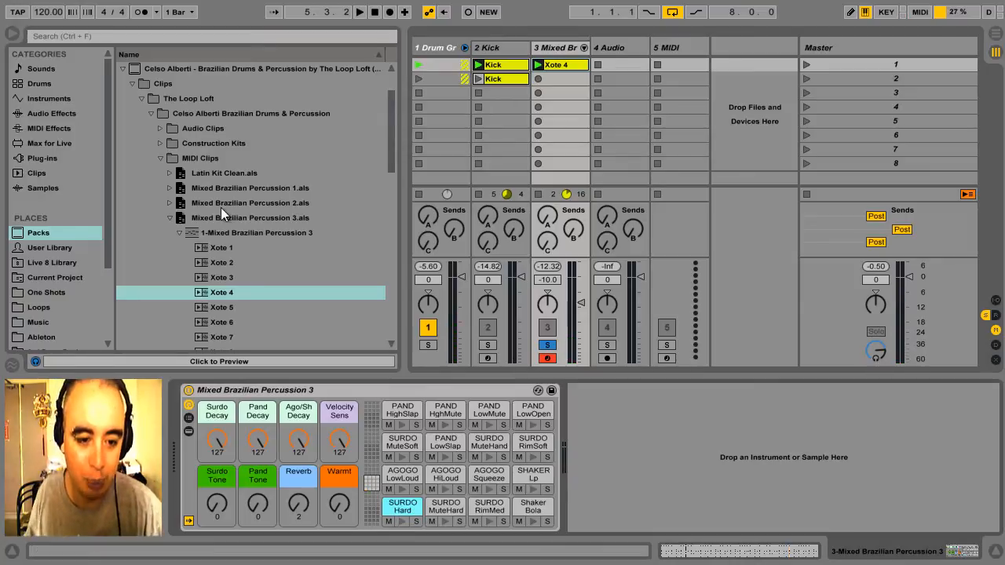
Add an EQ Eight audio effect after the Mixed Brazilian Percussion 3 instrument
left_click(38, 114)
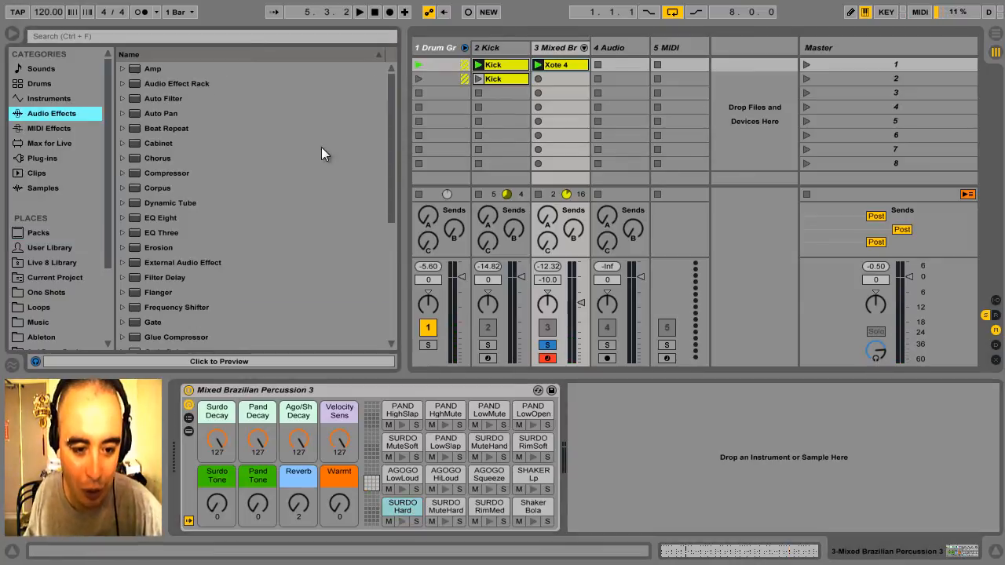
left_click(155, 218)
left_click_drag(555, 389, 599, 459)
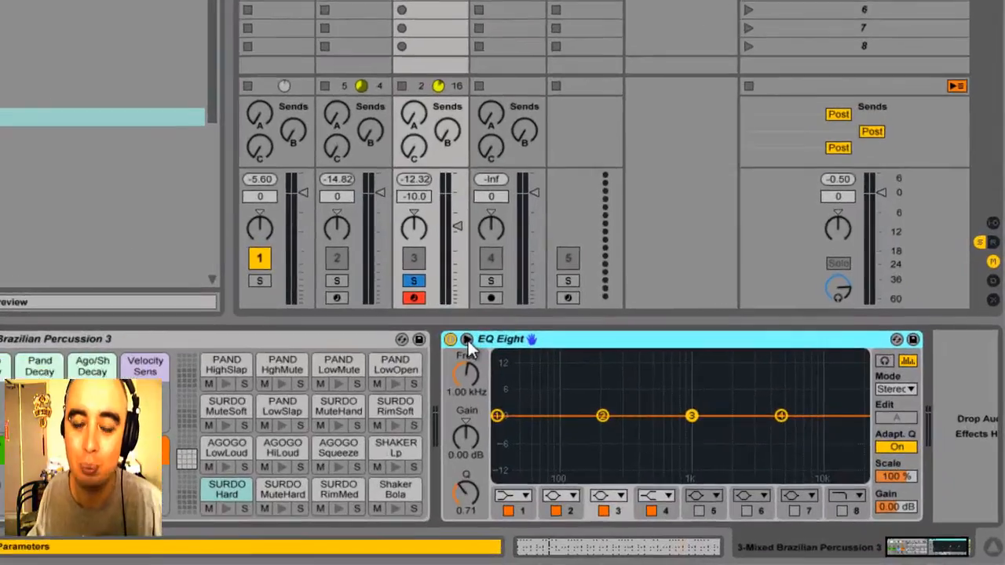
Play the soloed percussion and examine its low-frequency peak in EQ Eight's enlarged spectrum display
left_click(588, 390)
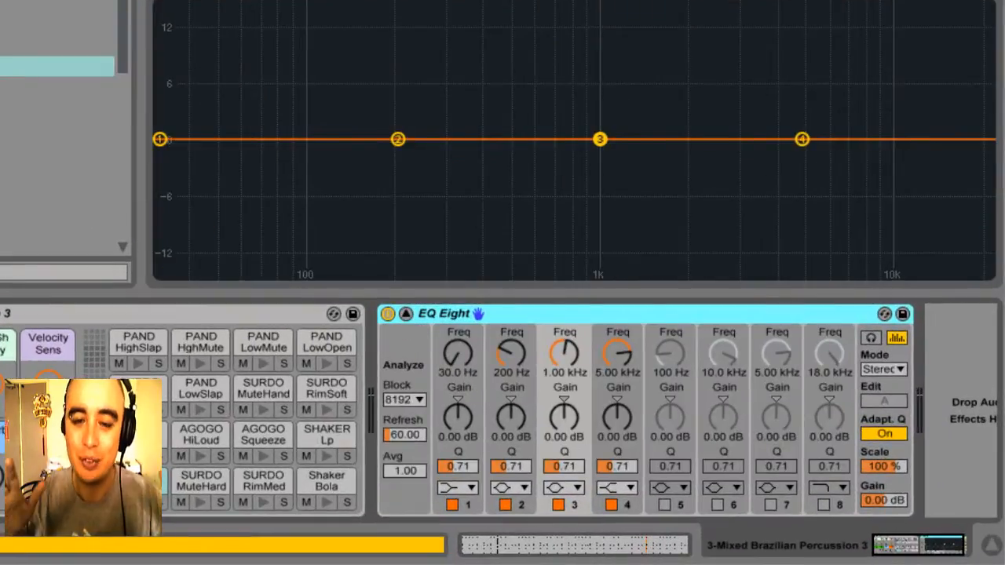
key("space")
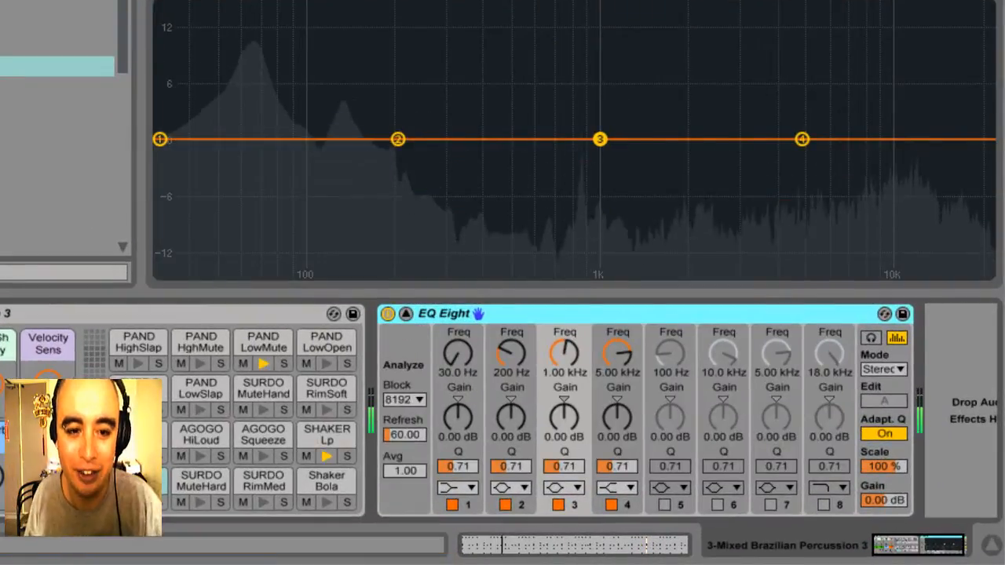
mouse_move(254, 51)
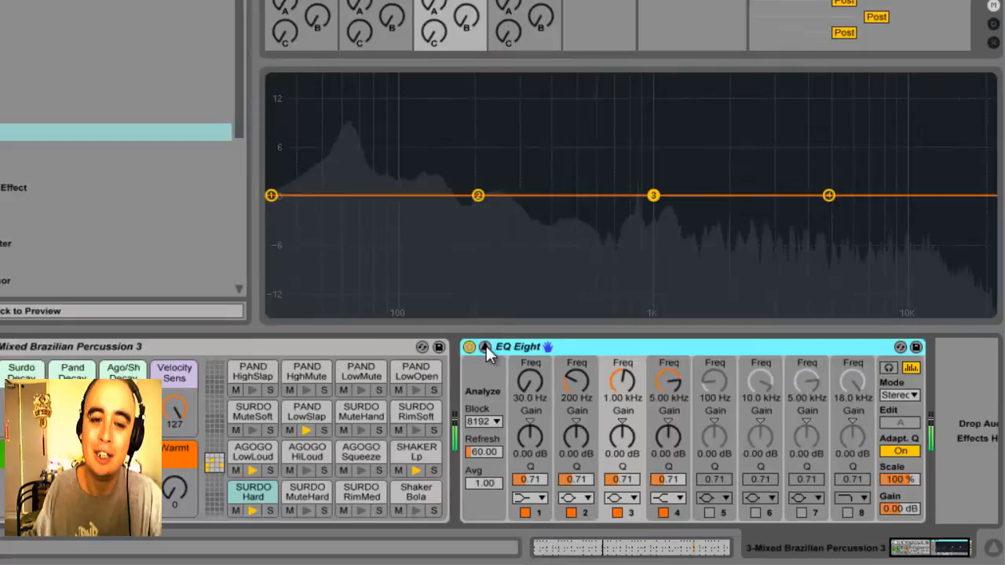
left_click(405, 314)
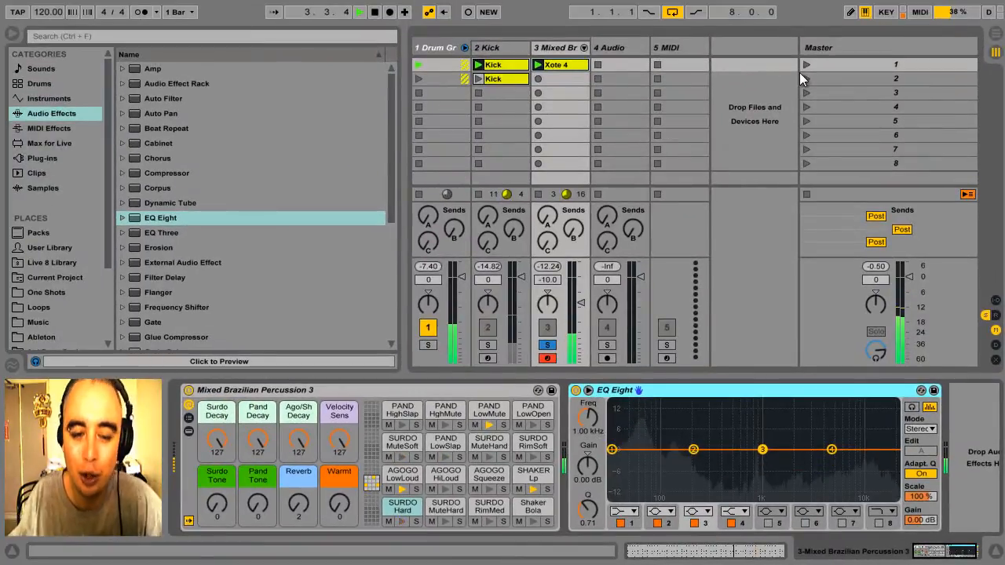
Audition the kick with and without the percussion, leaving both tracks unsoloed
left_click(487, 345)
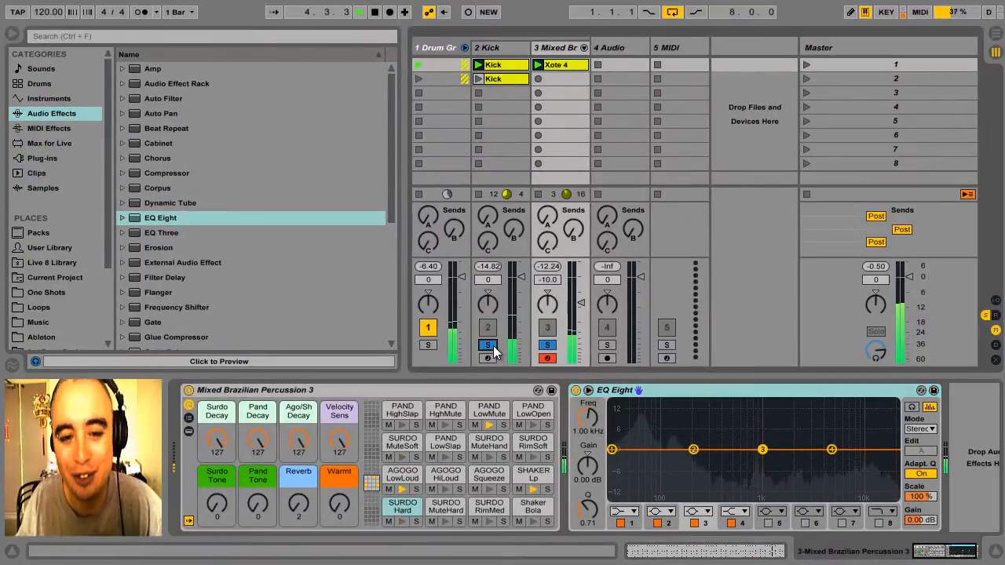
left_click(543, 347)
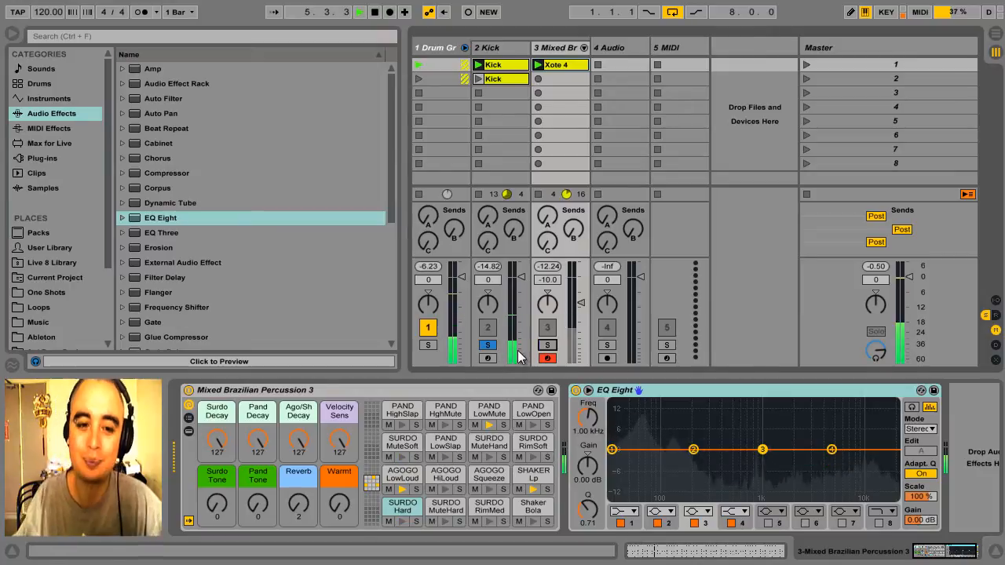
left_click(487, 345)
Open BigKick on the Kick track, accept the latest automation settings and dismiss its Getting Started screen
left_click(502, 46)
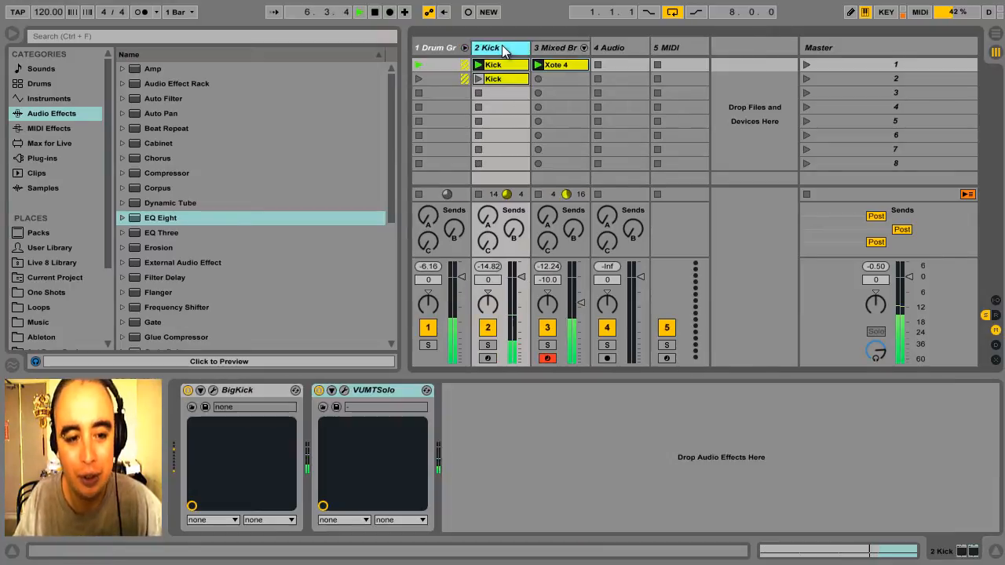
left_click(213, 391)
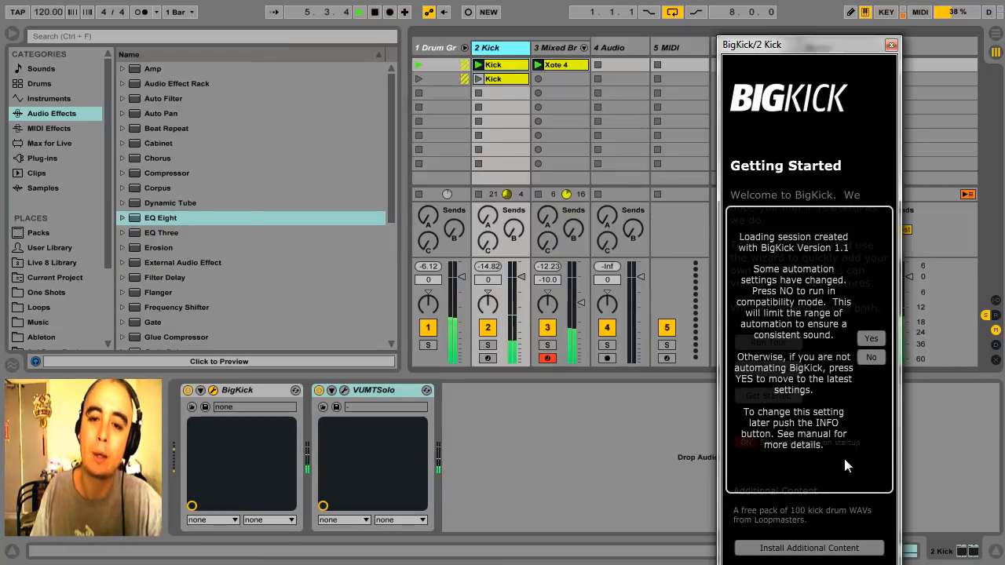
left_click(871, 338)
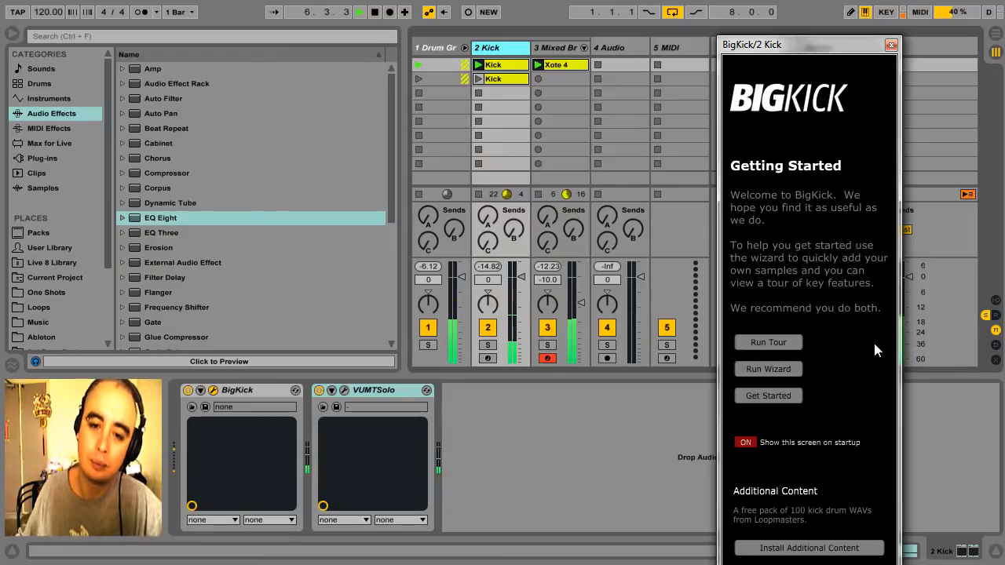
left_click(781, 395)
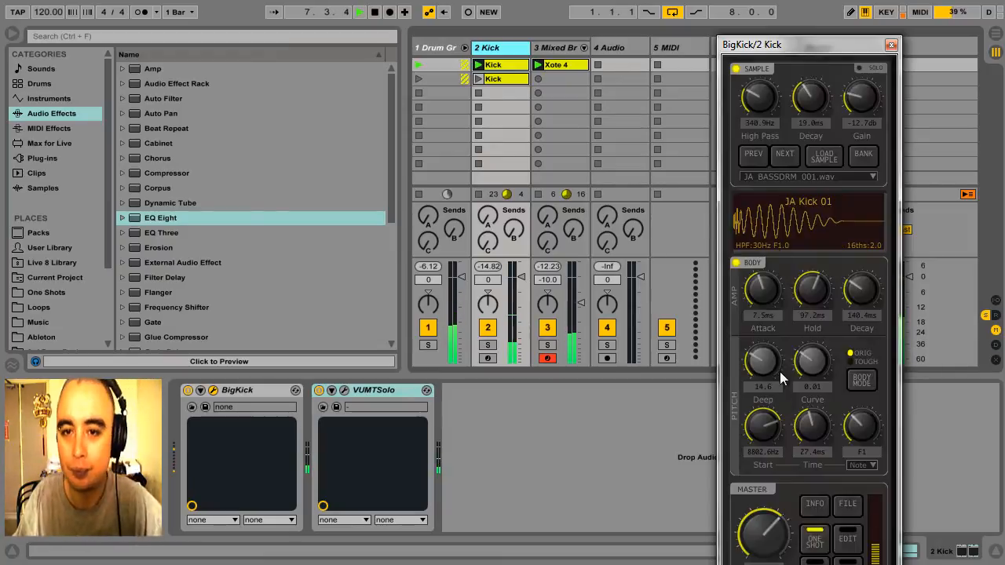
Set the pitch note of BigKick's body to A1
left_click_drag(802, 39, 659, 13)
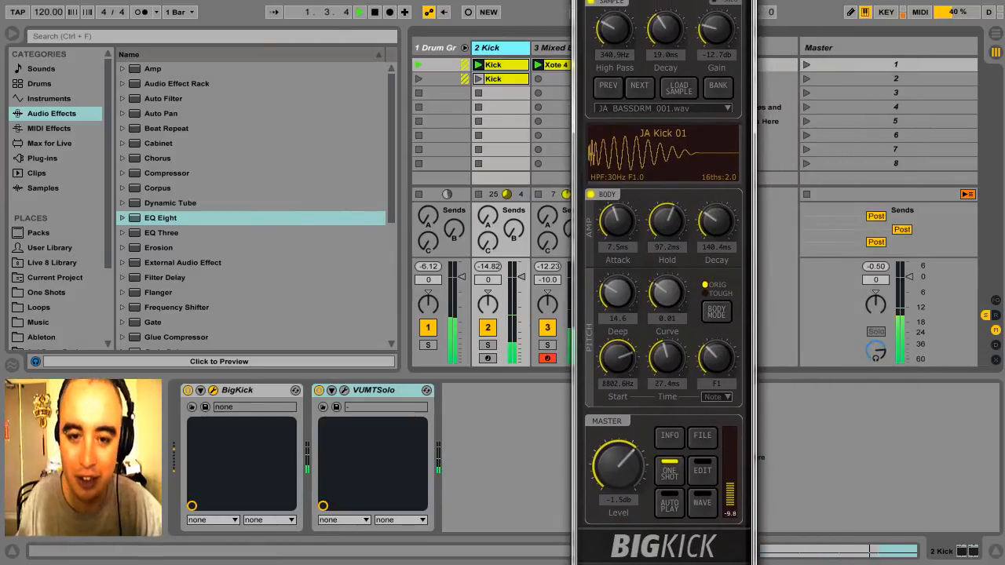
left_click(727, 397)
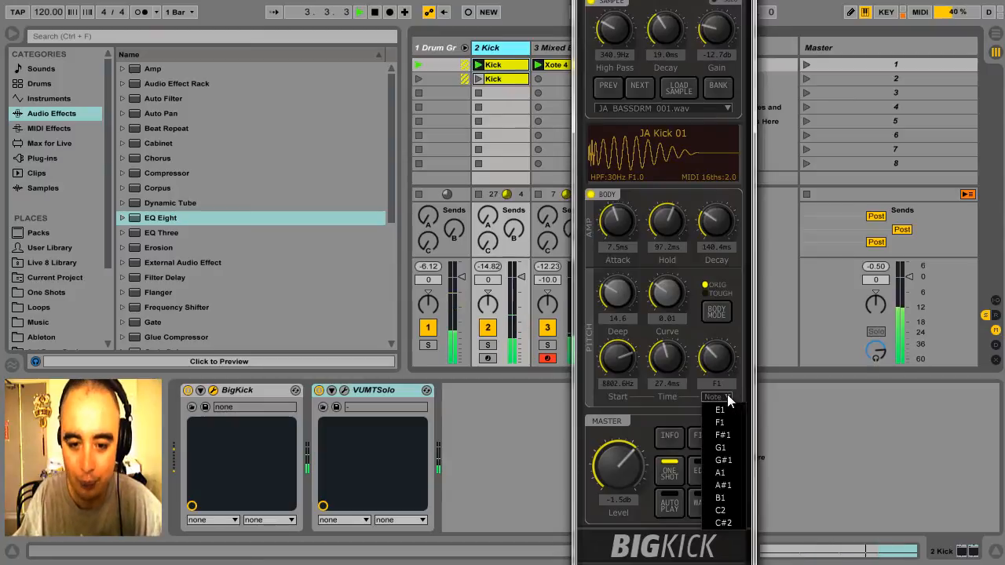
left_click(721, 472)
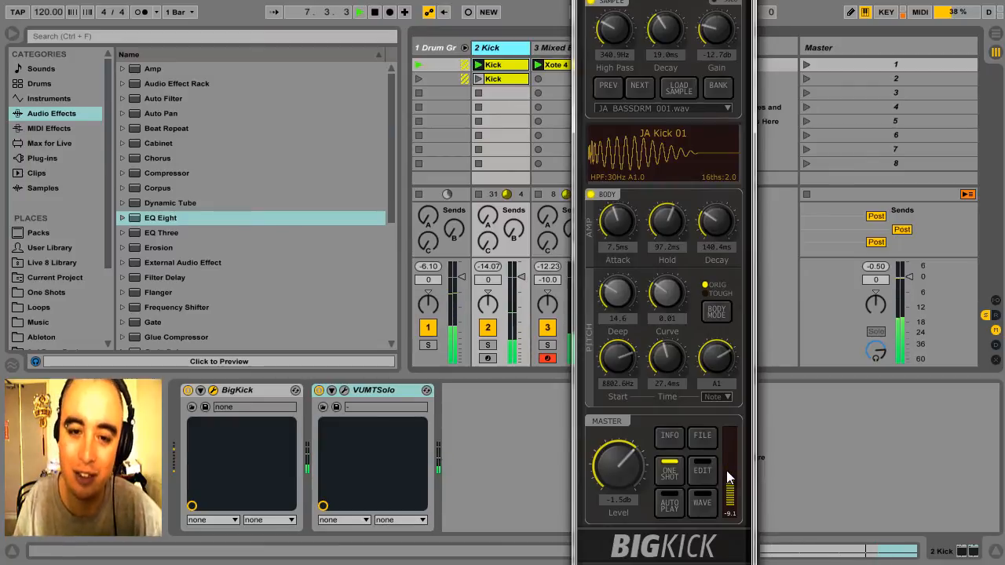
Shorten BigKick's body Hold to 54.1 ms while the kick is soloed, and clear the solo
left_click(488, 345)
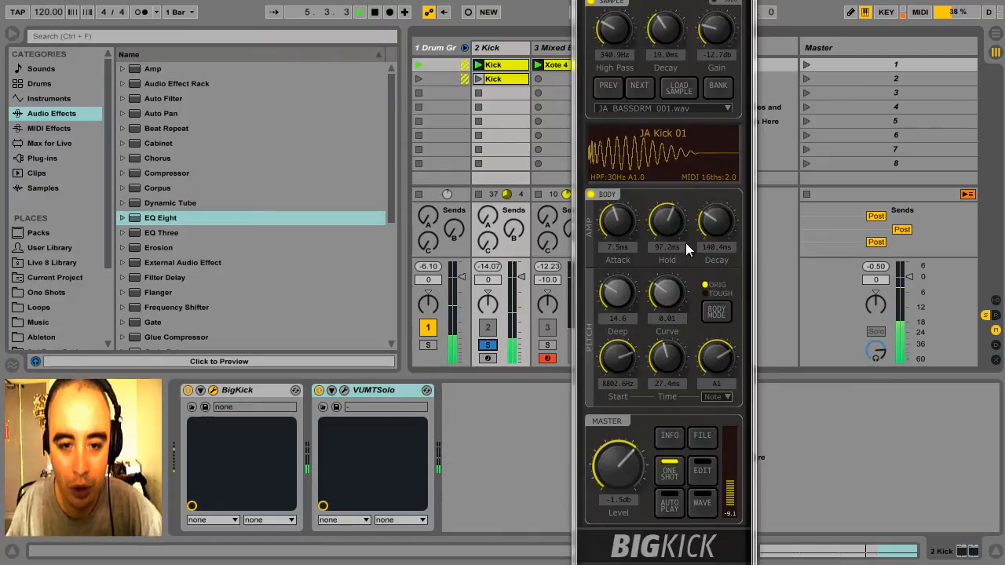
left_click_drag(669, 227, 669, 247)
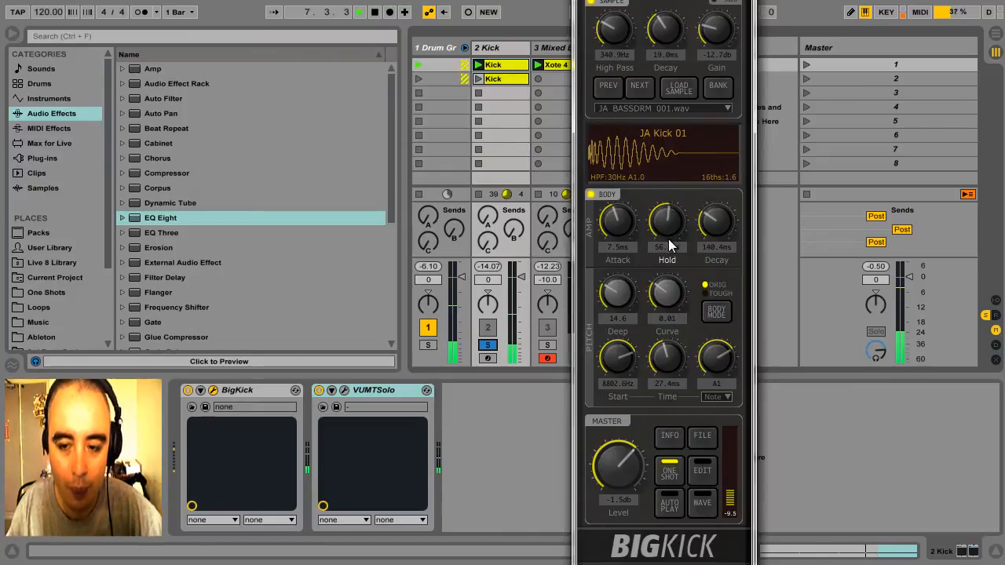
left_click(488, 346)
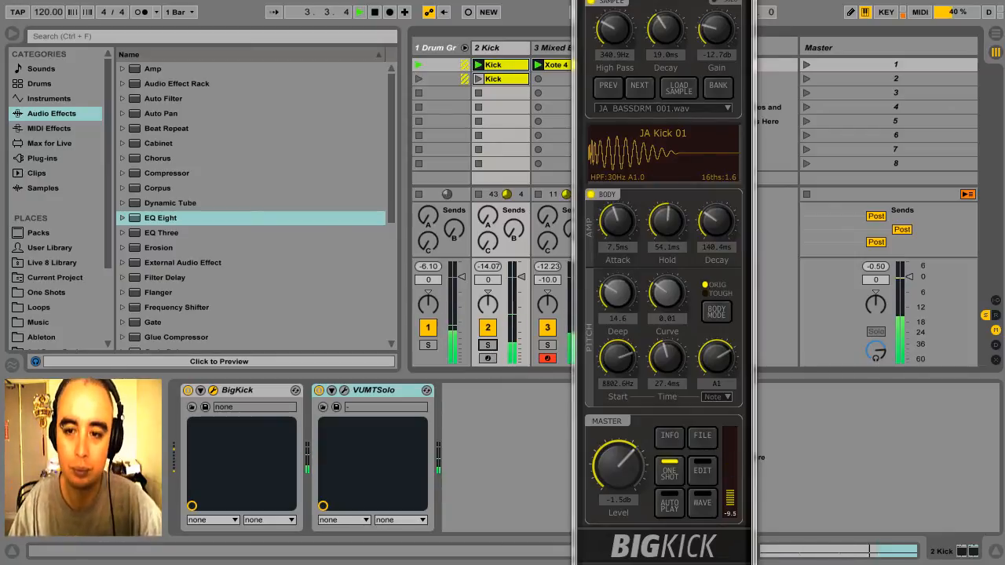
Insert an Audio Effect Rack between BigKick and VUMTSolo and show its chain list
left_click(742, 1)
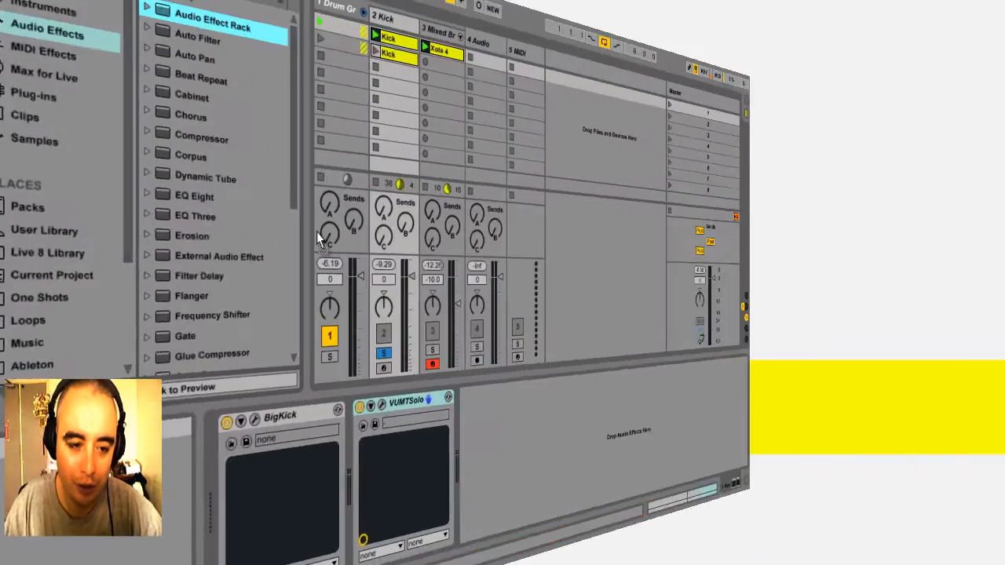
left_click_drag(318, 239, 348, 470)
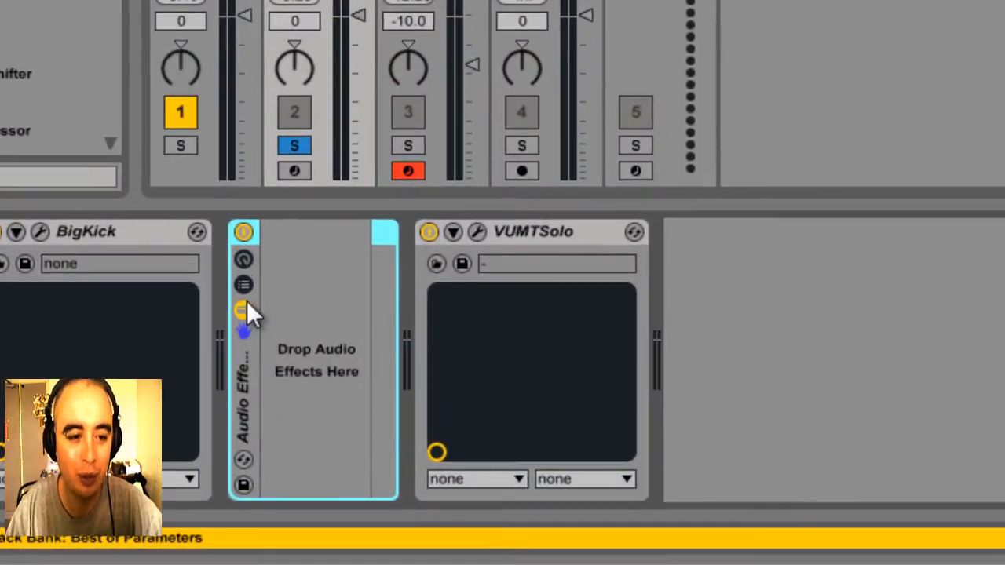
left_click(244, 286)
Create two chains in the Audio Effect Rack
right_click(366, 326)
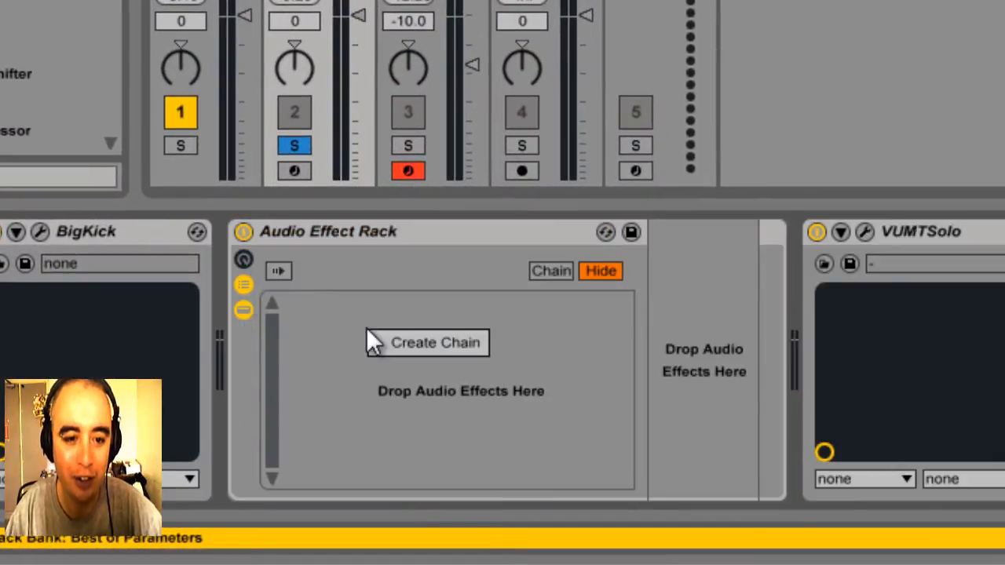
left_click(396, 341)
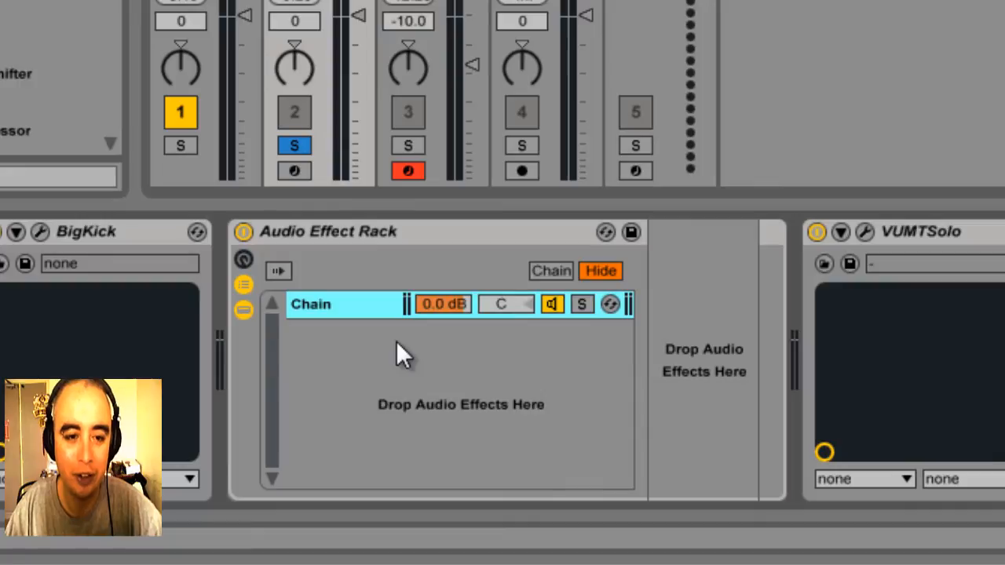
right_click(396, 342)
left_click(464, 356)
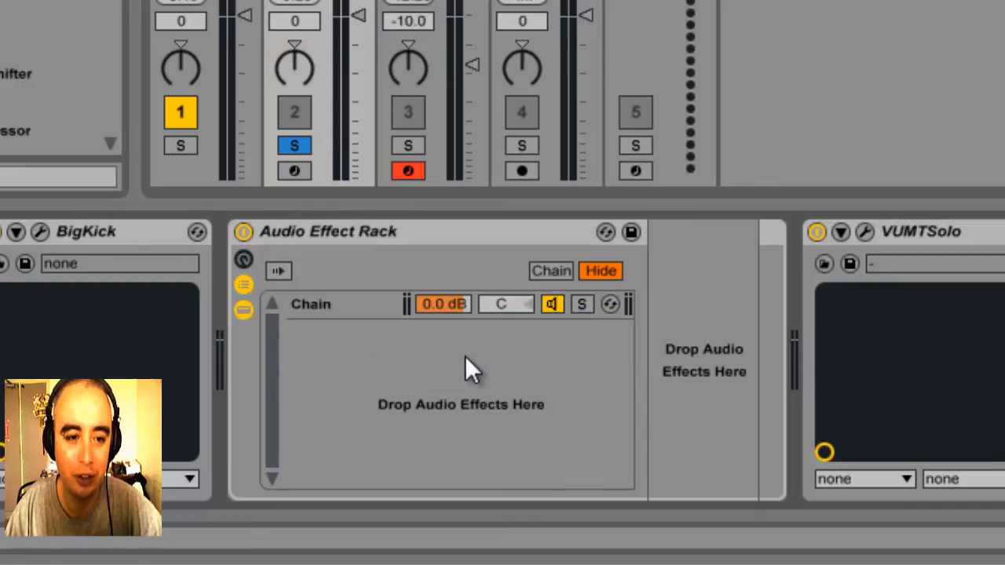
Rename the rack's first chain "Dry" and its second chain "NY Comp"
left_click(354, 307)
key("ctrl+r")
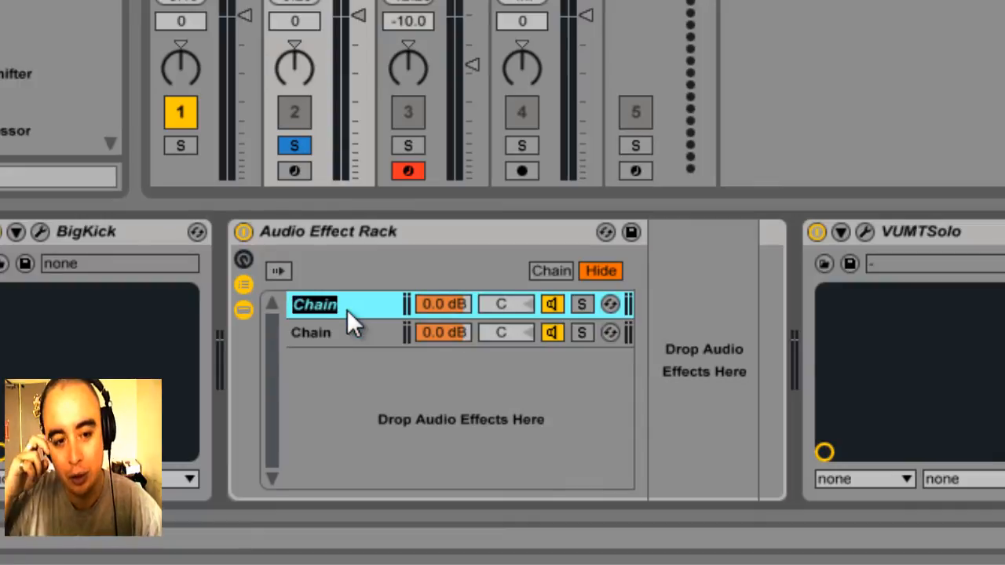
type("Dry")
key("Return")
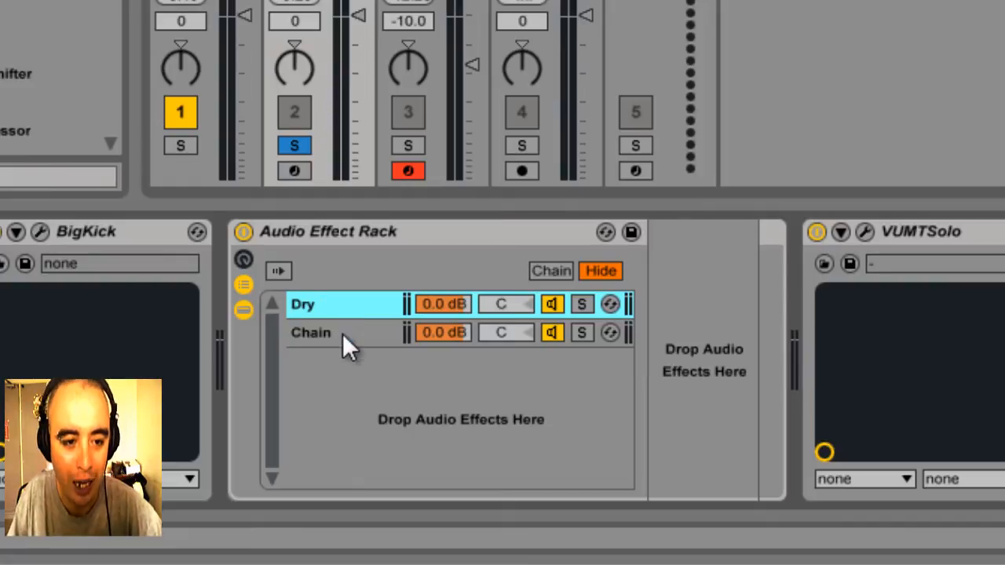
left_click(342, 333)
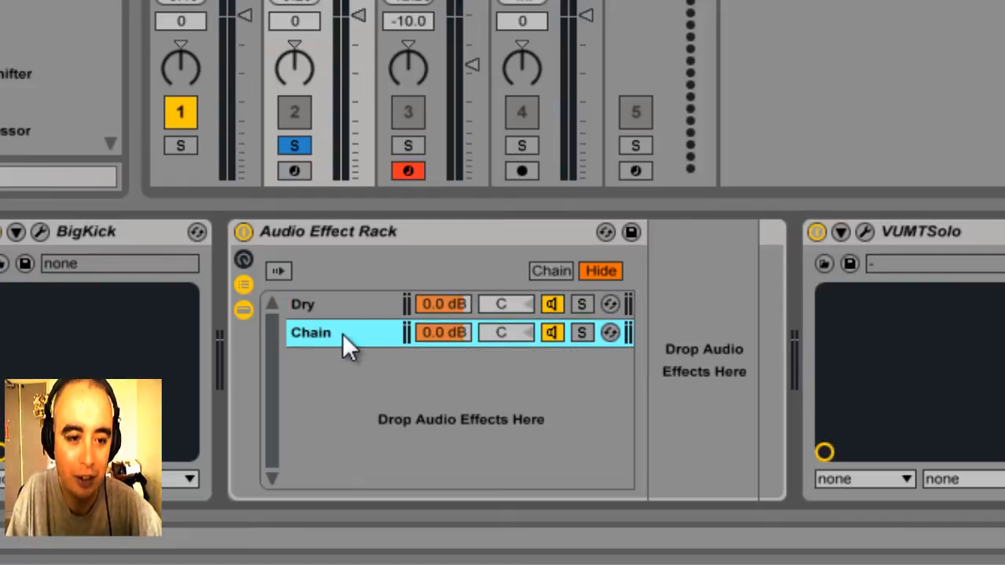
key("ctrl+r")
type("NY")
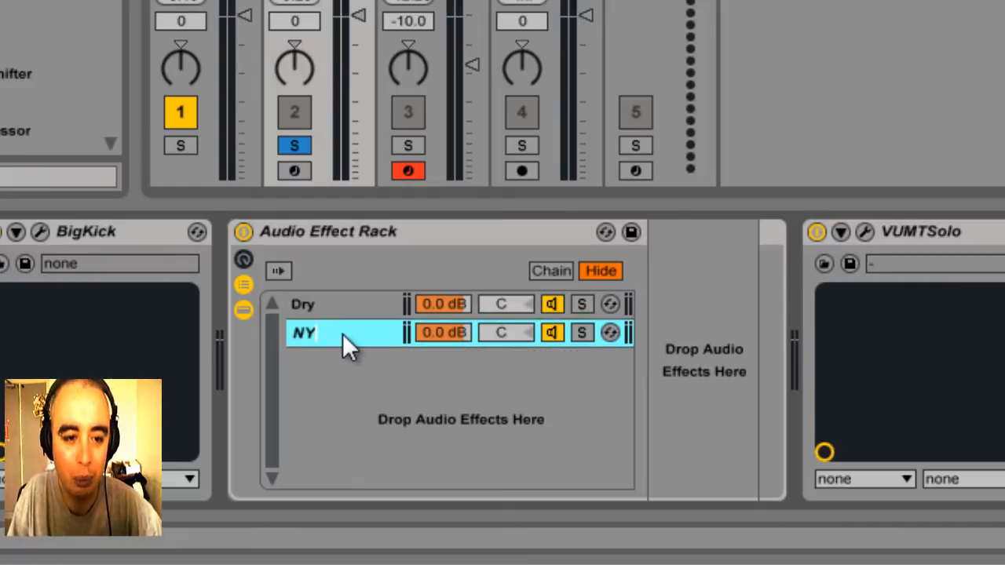
key("Return")
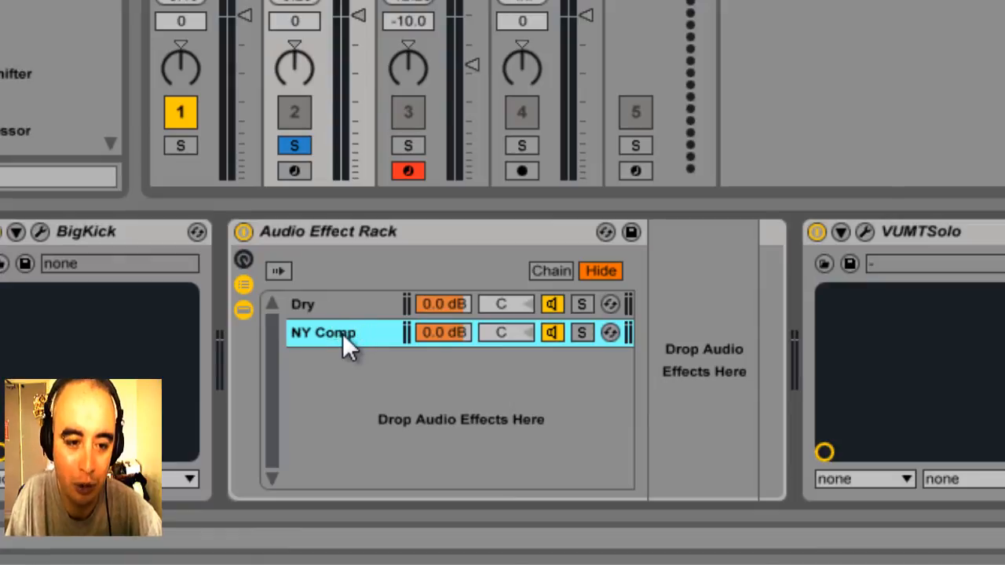
Deactivate the Dry chain and load the DC1A2 compressor onto the NY Comp chain
left_click(551, 303)
left_click(375, 326)
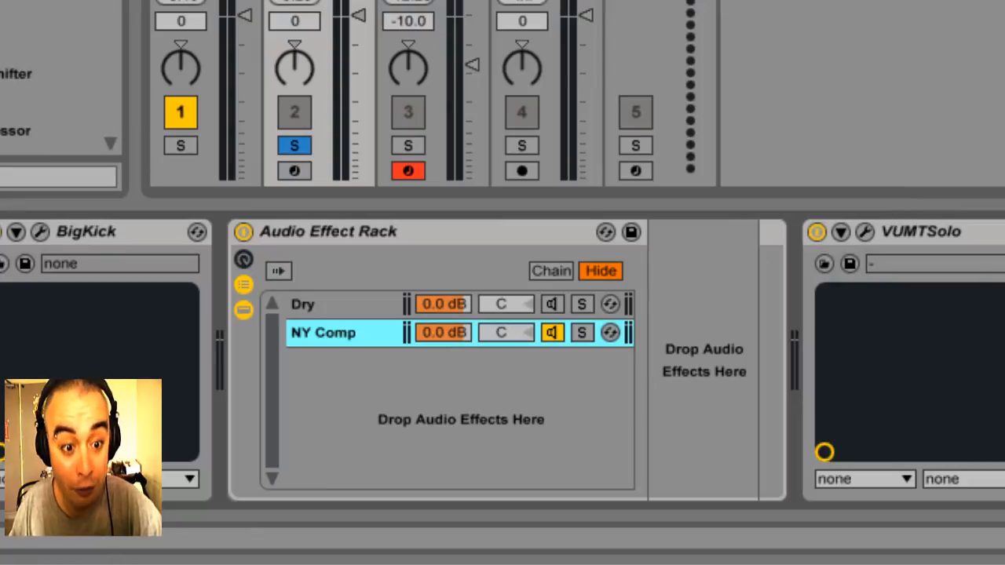
key("ctrl+f")
left_click_drag(277, 91, 654, 366)
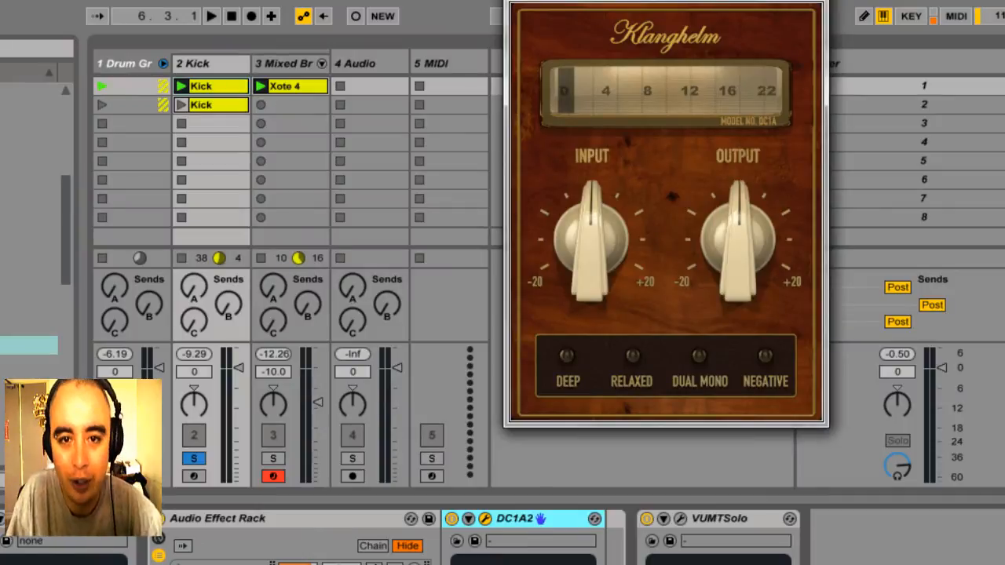
Play the soloed kick and compare its sound with DC1A2 bypassed and active
key("space")
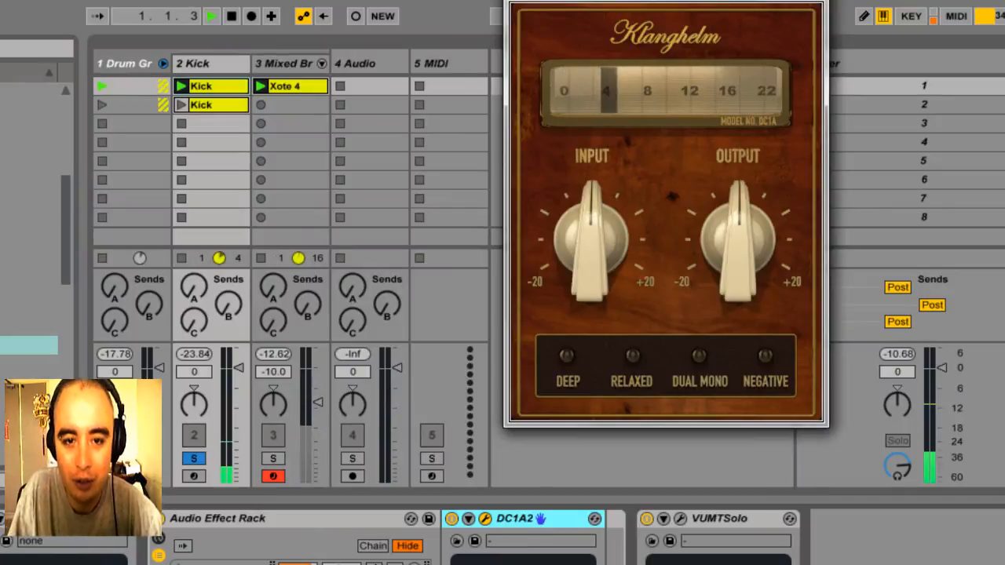
left_click(452, 519)
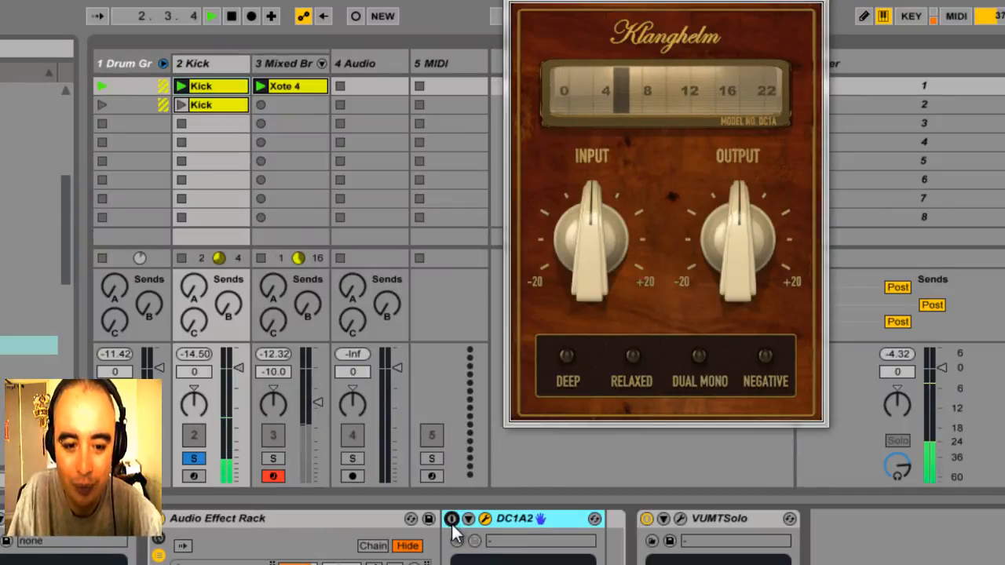
left_click(451, 520)
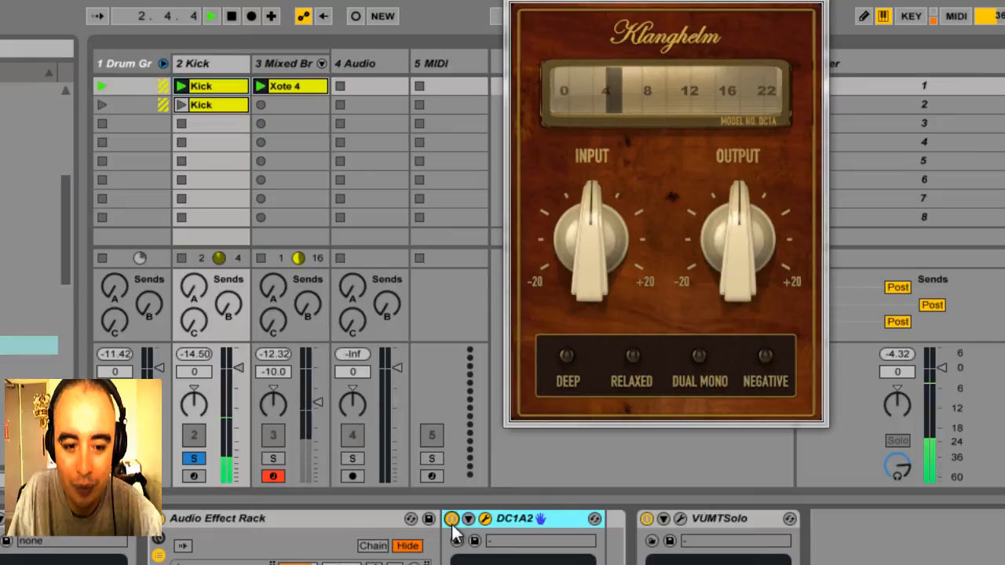
Turn on DC1A2's Relaxed mode, drive its input harder, and compare the kick with the compressor bypassed and active
left_click(632, 358)
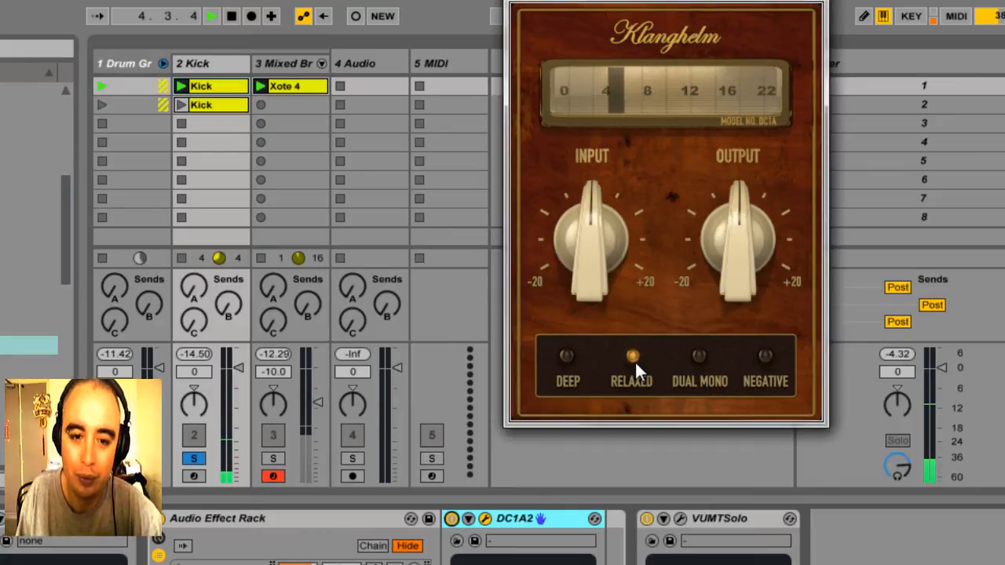
left_click_drag(594, 274, 638, 139)
left_click(451, 519)
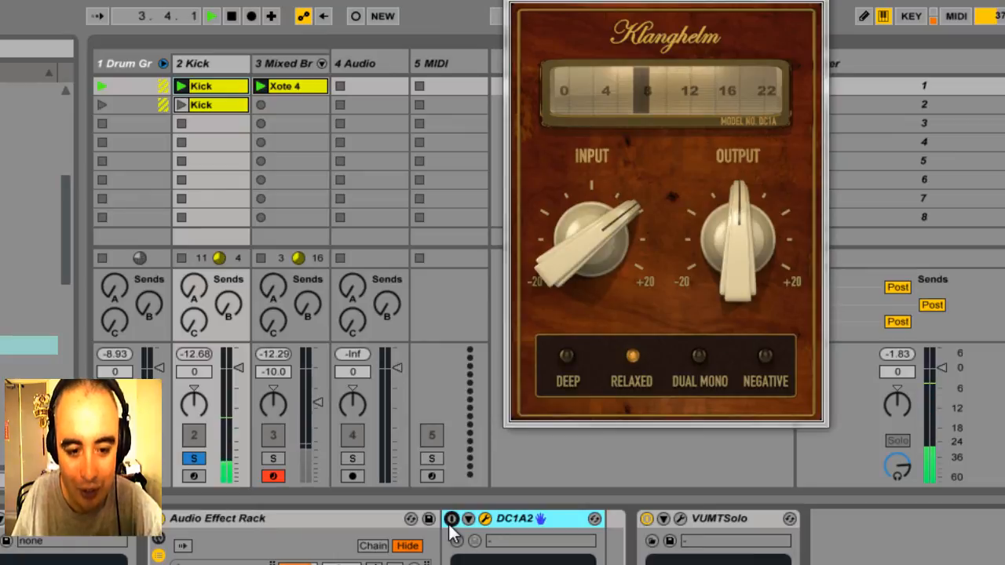
left_click(452, 521)
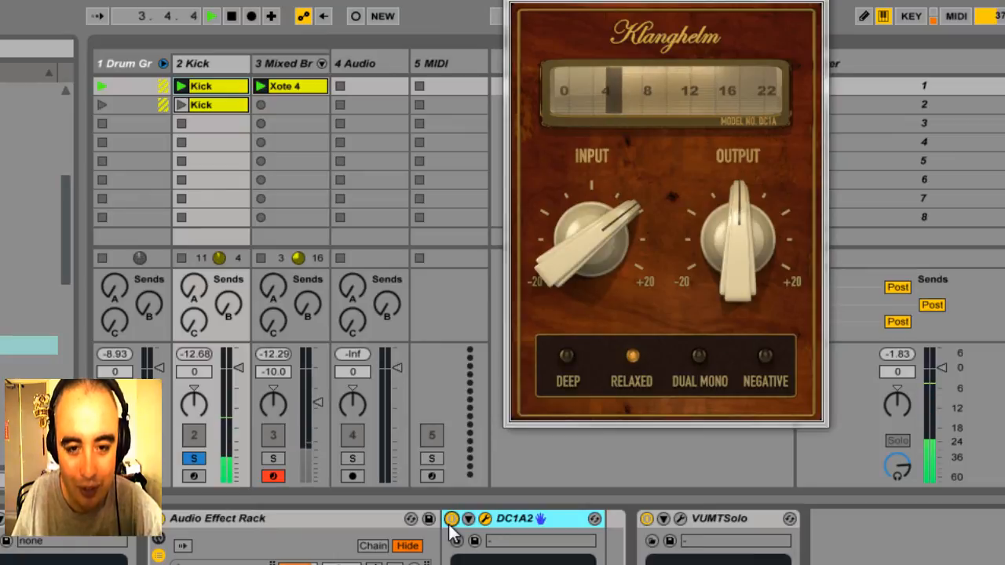
Audition DC1A2 with Deep engaged and with Relaxed switched off, ending on Relaxed mode alone
left_click(562, 356)
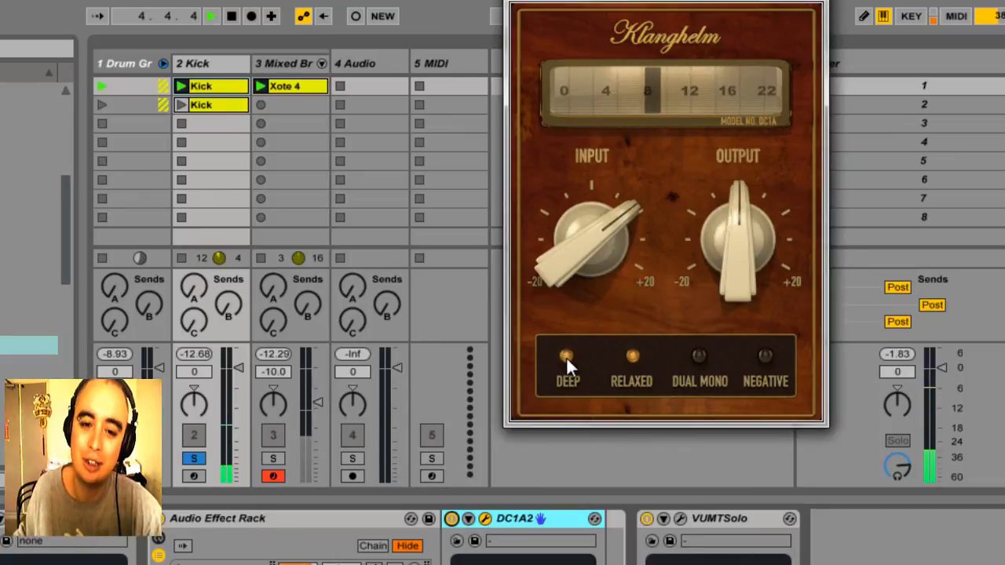
left_click(632, 360)
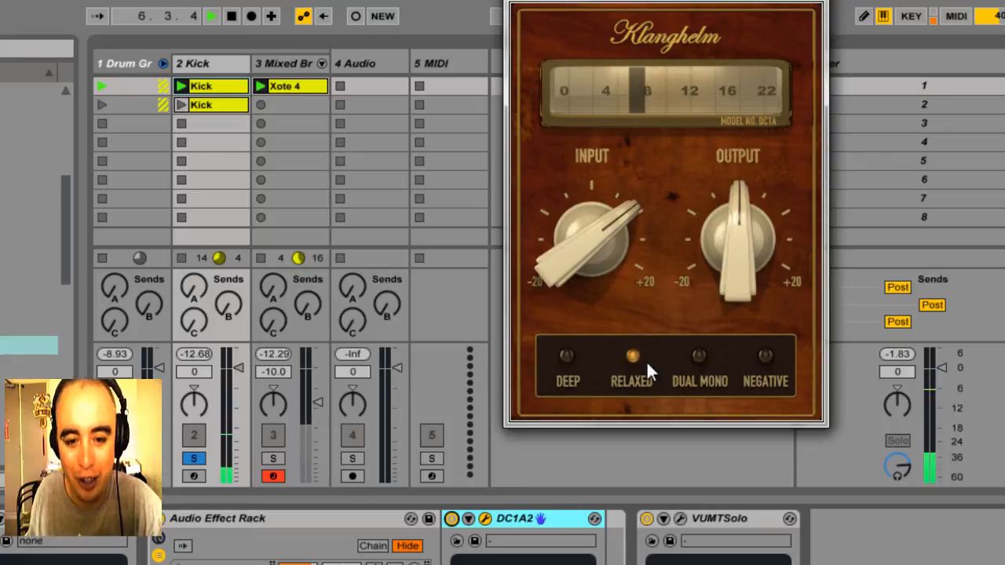
left_click(697, 354)
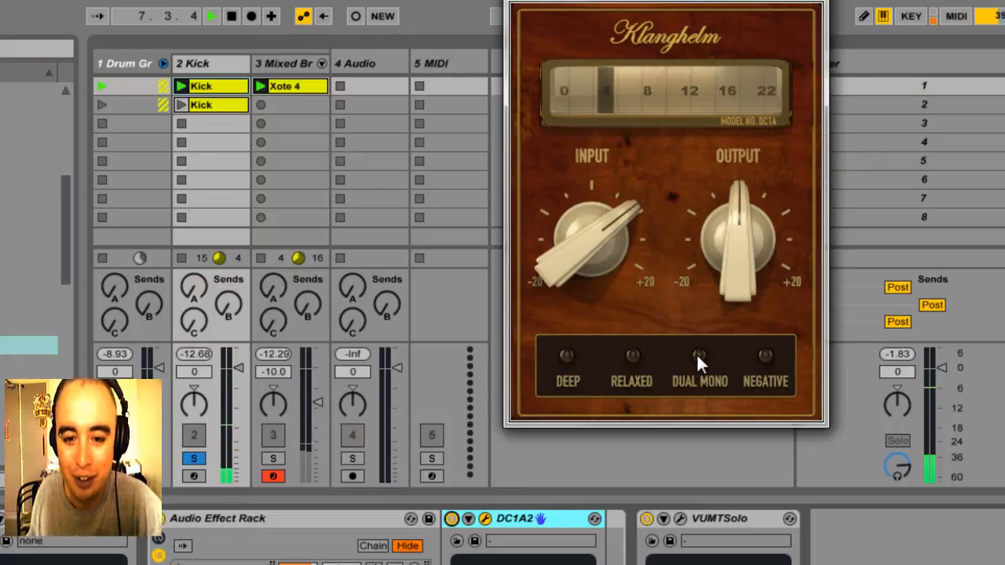
left_click(633, 357)
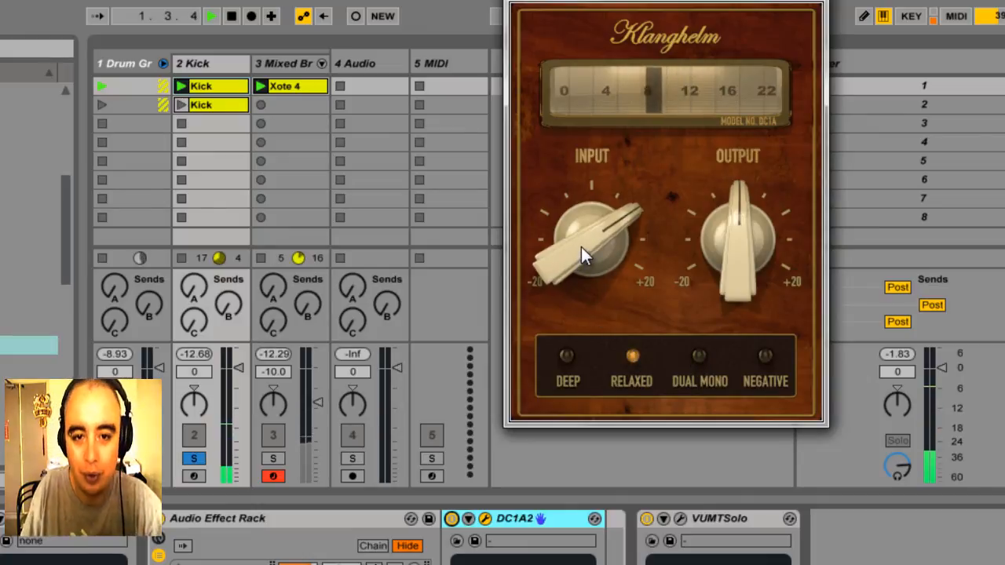
Reactivate the Dry chain and blend the NY Comp chain in at -4.3 dB, checking the kick with and without it
left_click(452, 520)
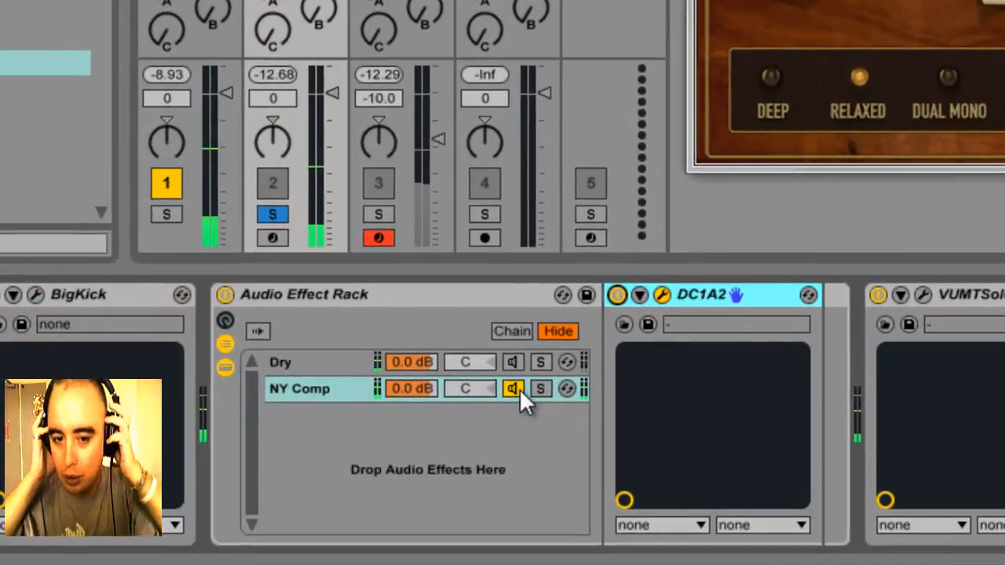
left_click(519, 389)
left_click(516, 365)
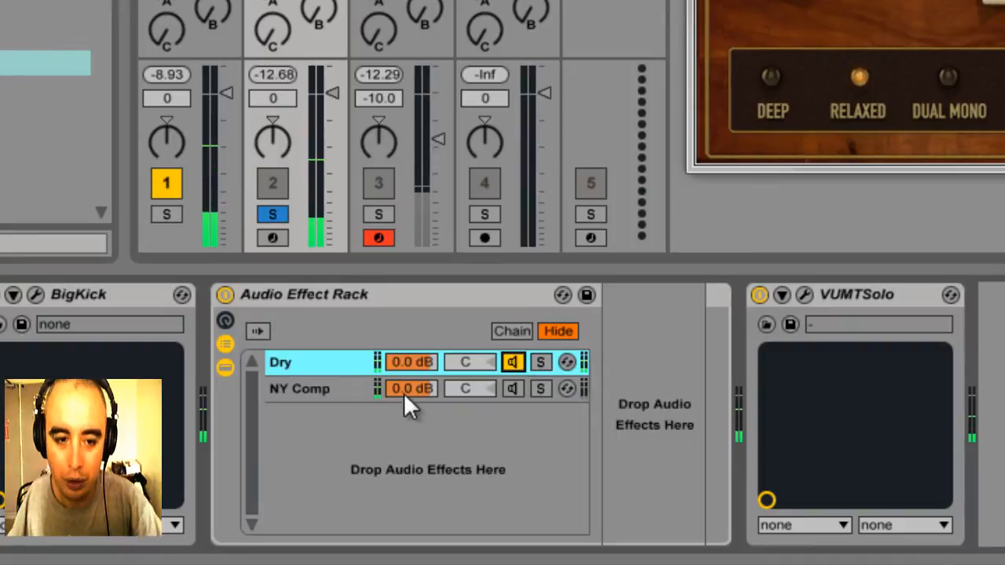
left_click_drag(412, 390, 412, 471)
left_click(515, 387)
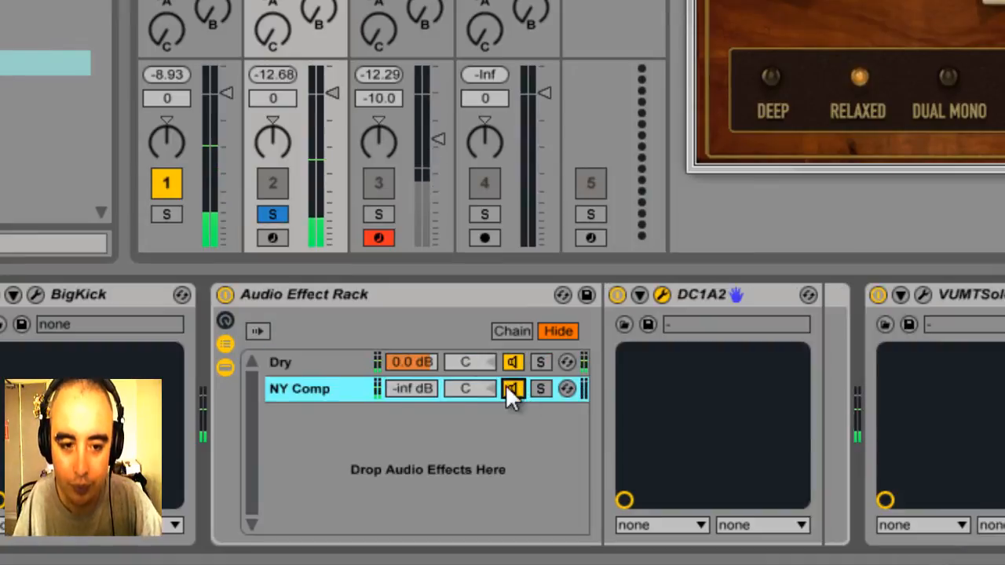
left_click_drag(416, 390, 416, 388)
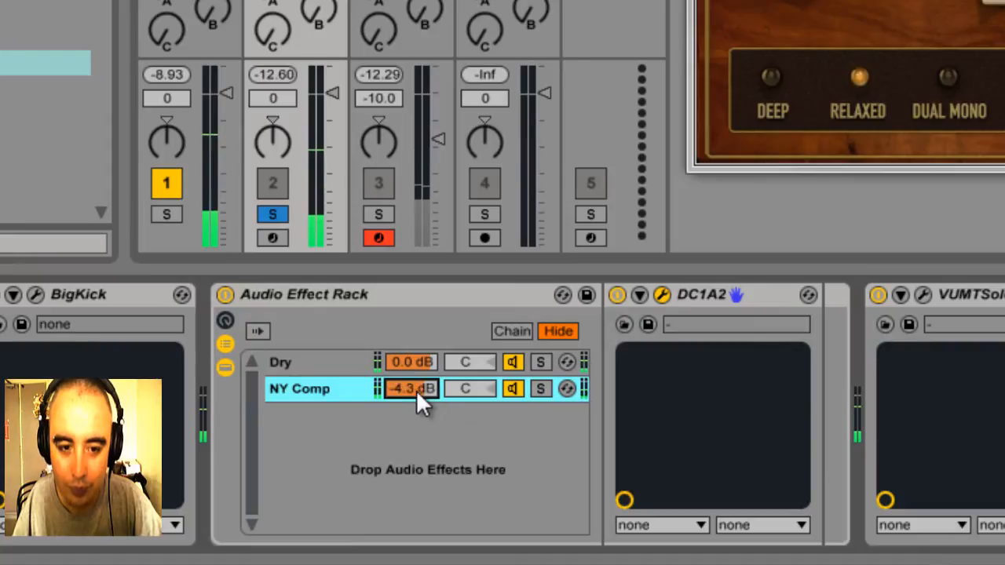
left_click(509, 388)
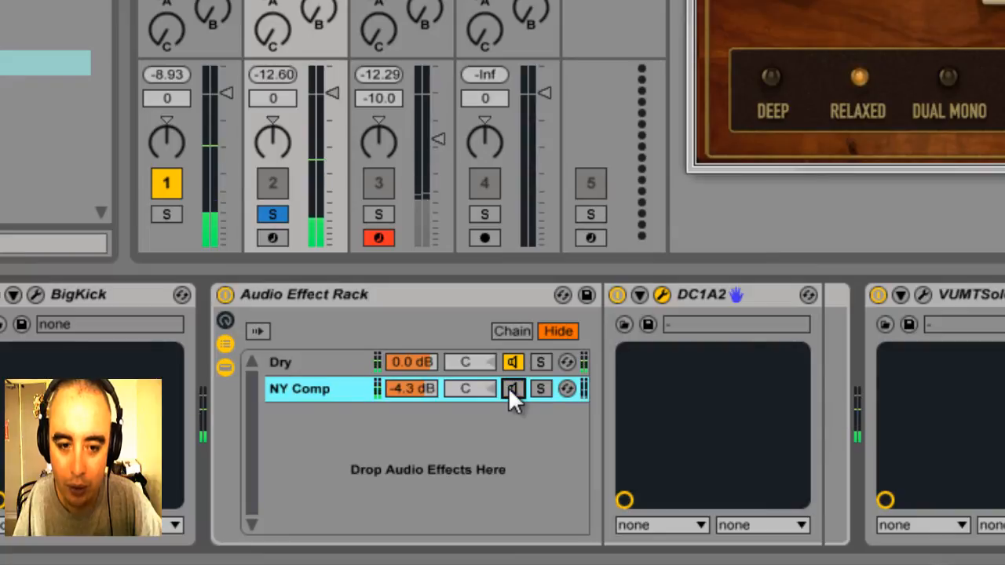
left_click(510, 388)
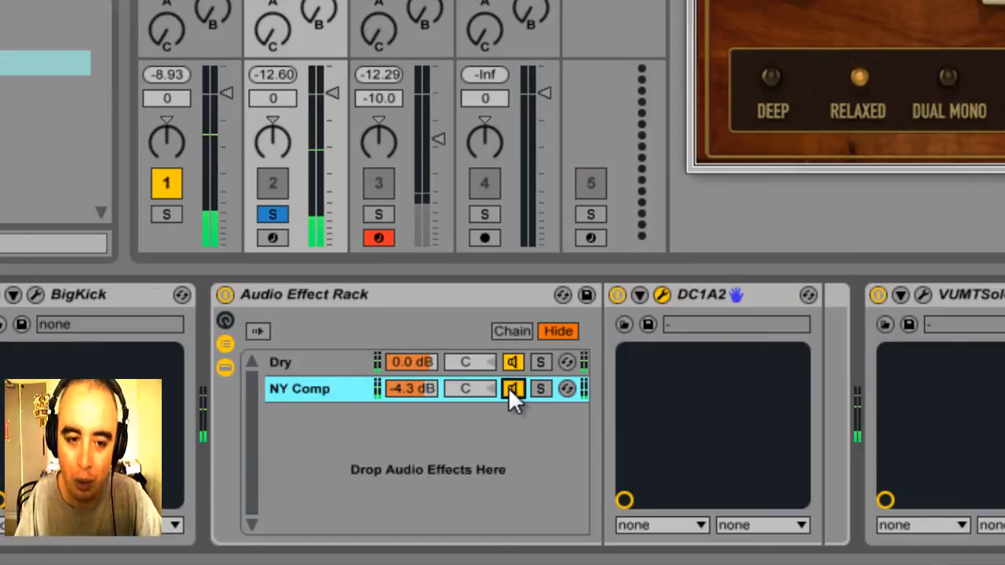
Deactivate the Dry chain and add the FR-EQUA equalizer after DC1A2 on the NY Comp chain
left_click(514, 361)
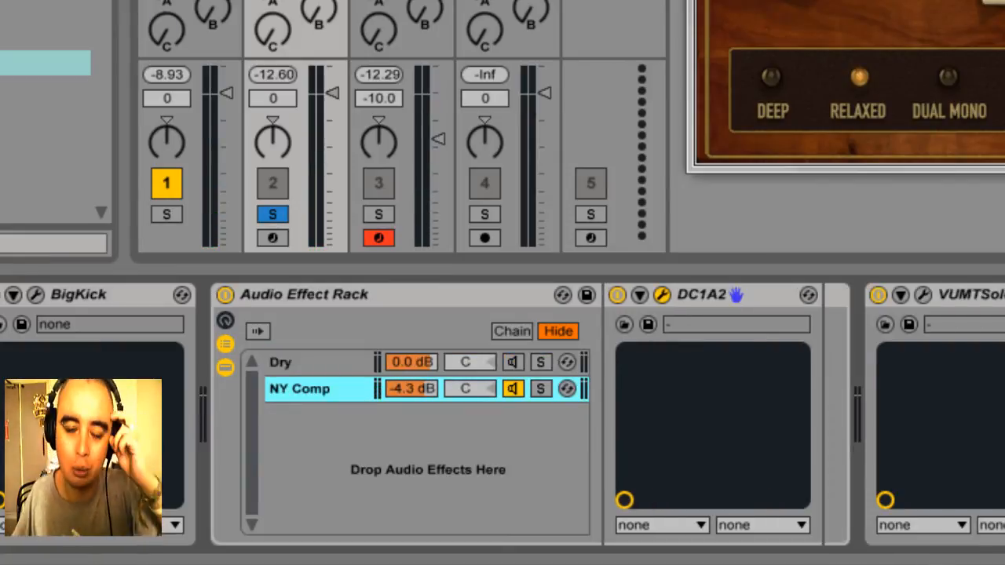
left_click(32, 3)
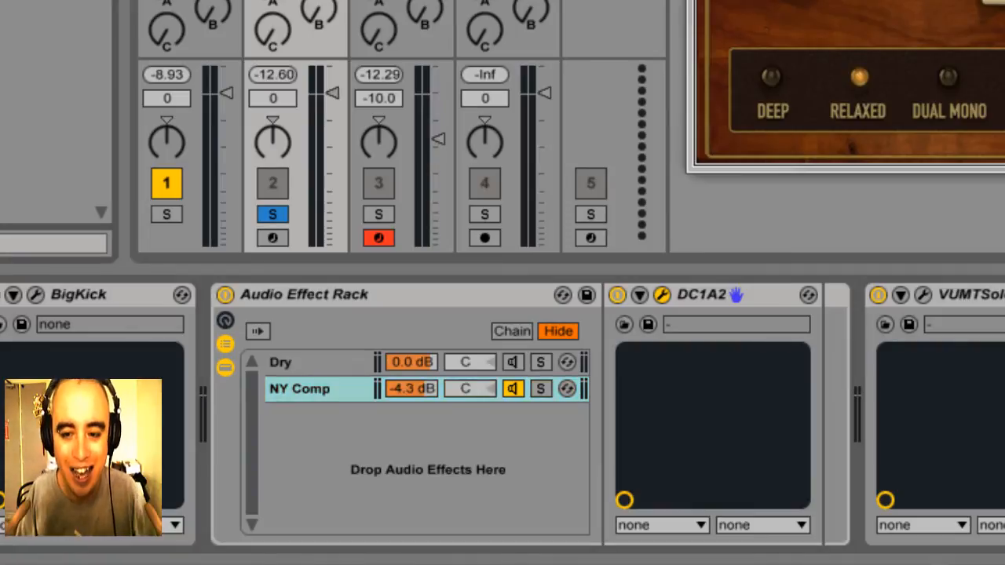
left_click_drag(691, 296, 806, 382)
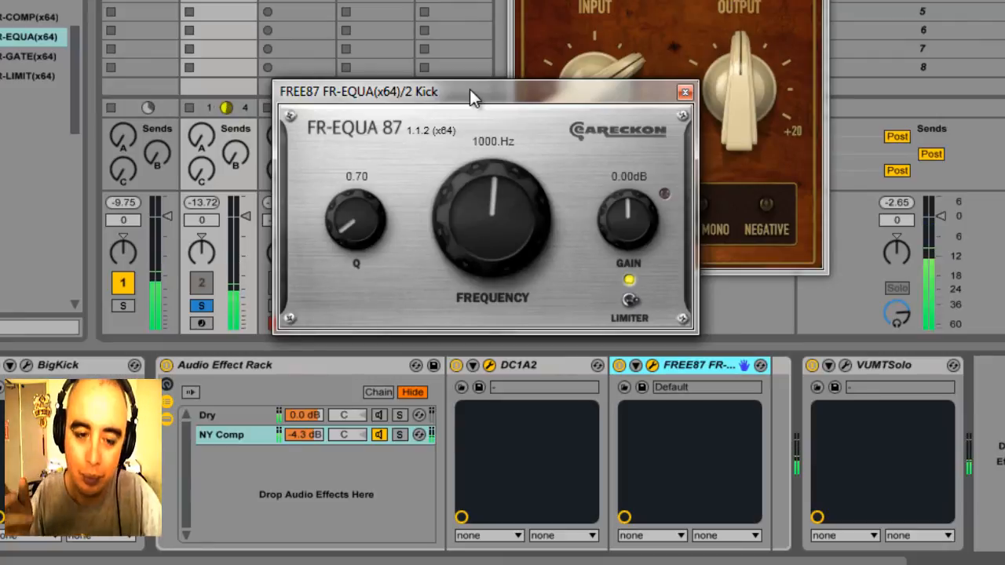
Boost FR-EQUA by 13.1 dB at 100.3 Hz with a Q of 0.40, and lower the NY Comp chain to -11.2 dB
left_click_drag(350, 229, 367, 288)
left_click_drag(472, 234, 473, 310)
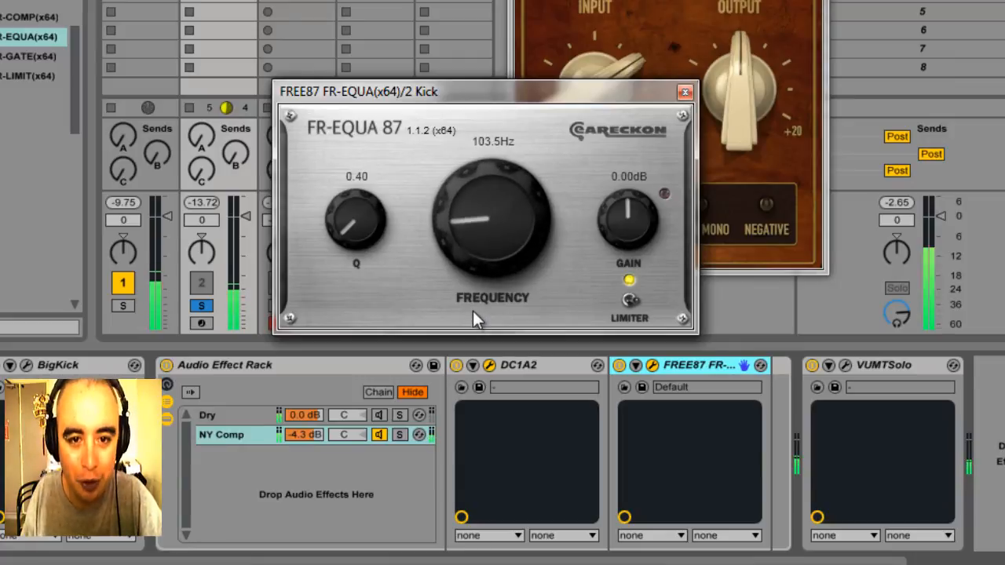
left_click_drag(634, 237, 641, 186)
left_click_drag(310, 433, 312, 438)
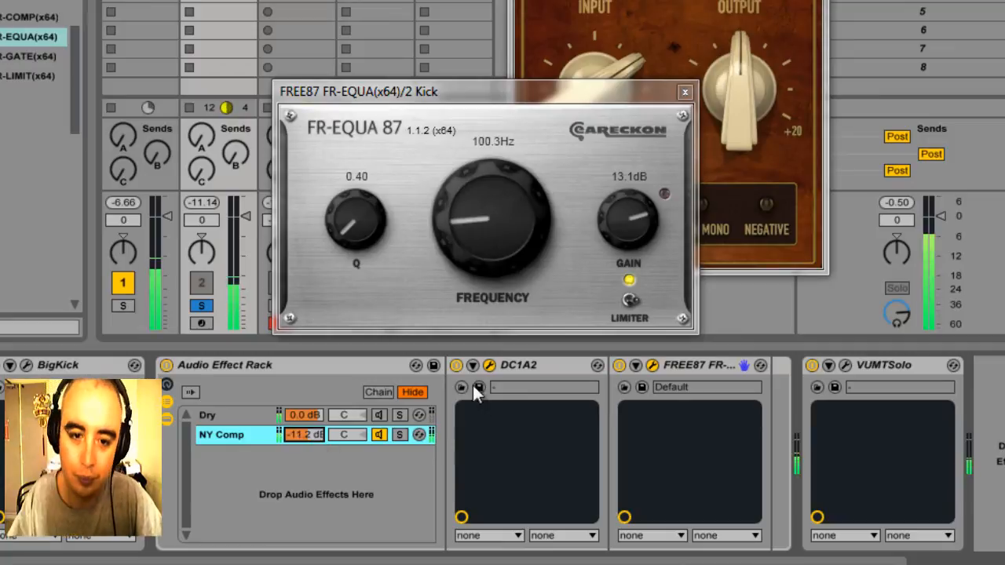
Compare the compressed kick with FR-EQUA bypassed and active
left_click(618, 365)
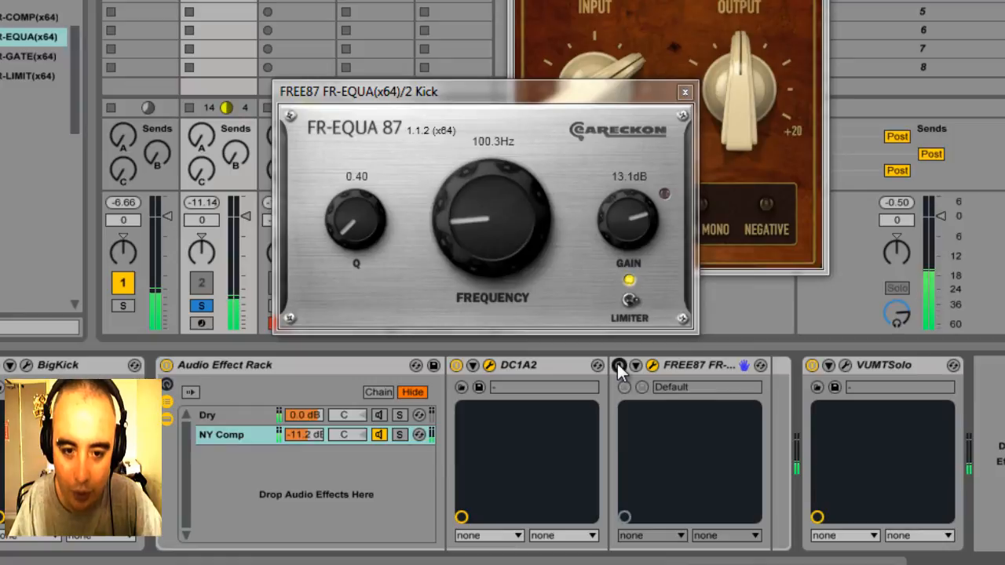
left_click(618, 365)
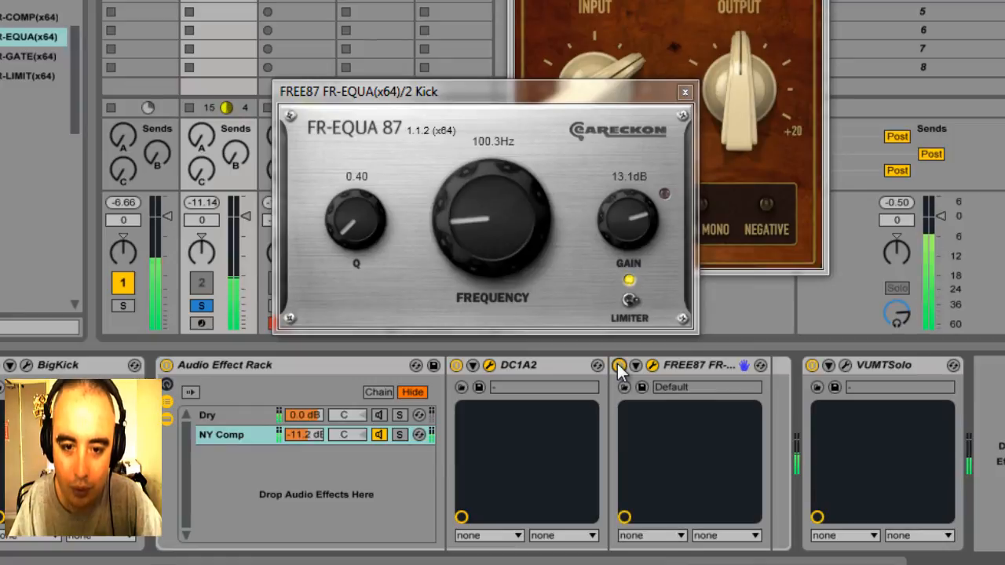
left_click(618, 365)
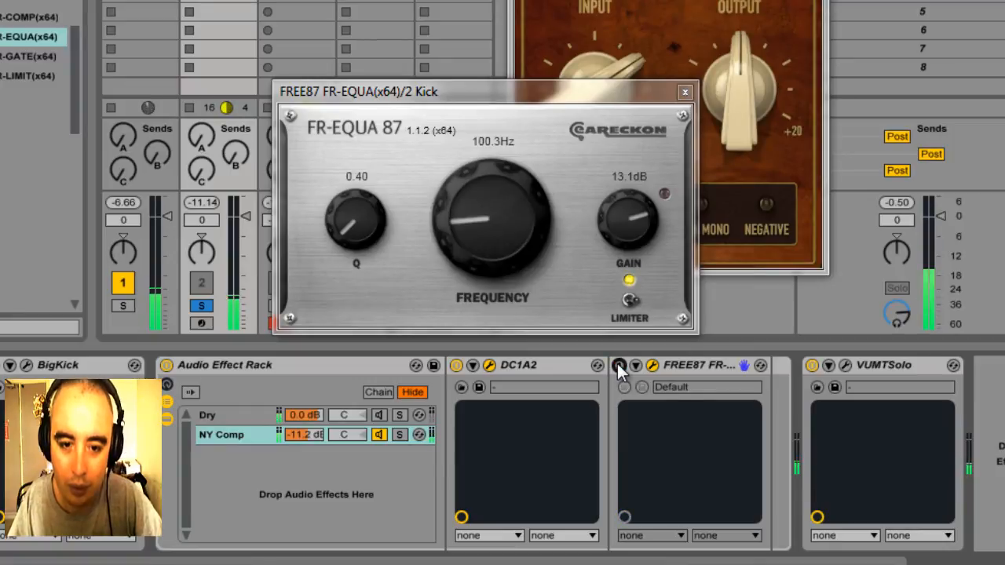
left_click(617, 365)
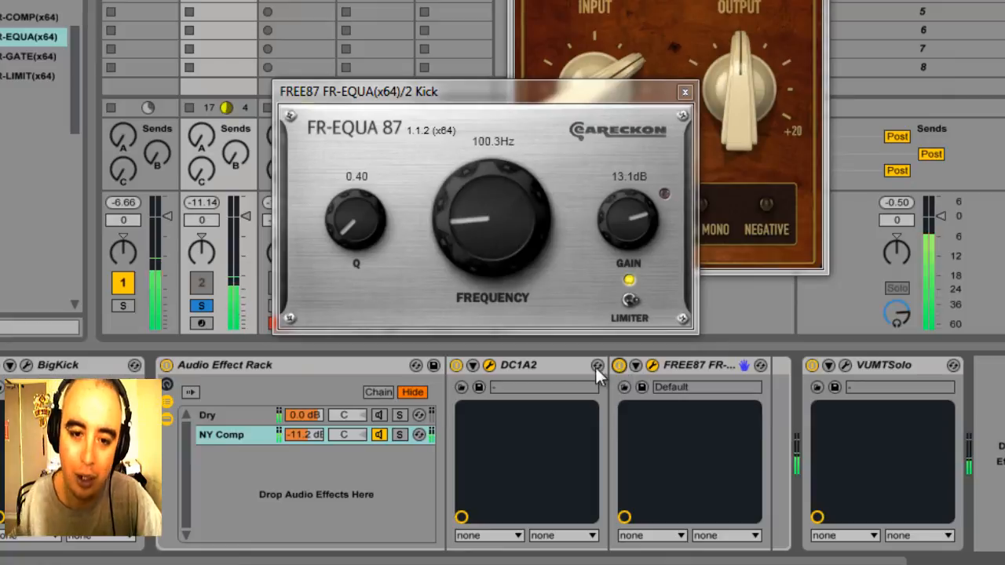
Pull the NY Comp chain down to -inf dB and reactivate the Dry chain at -1.2 dB, keeping both chains active
left_click_drag(303, 435, 305, 437)
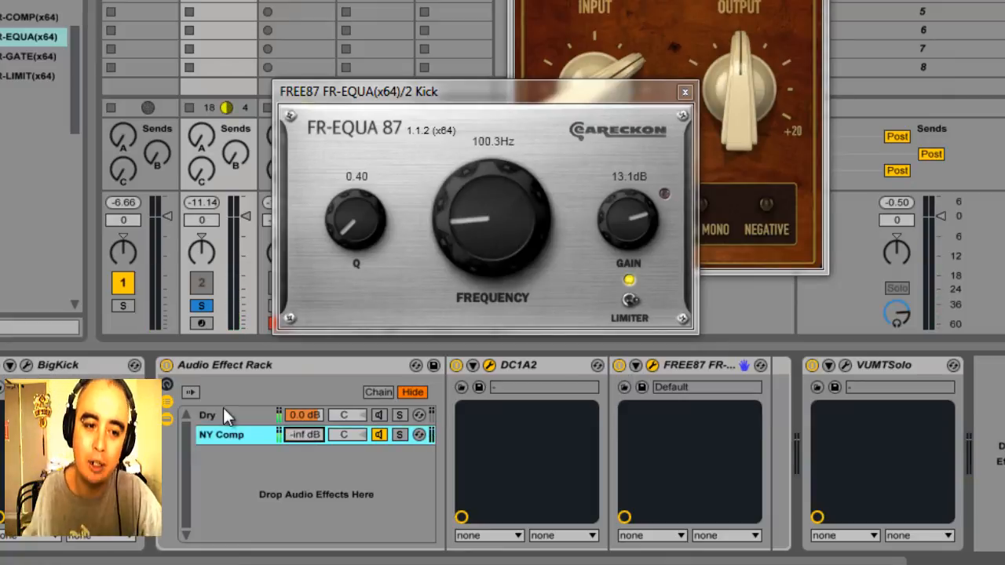
left_click(381, 415)
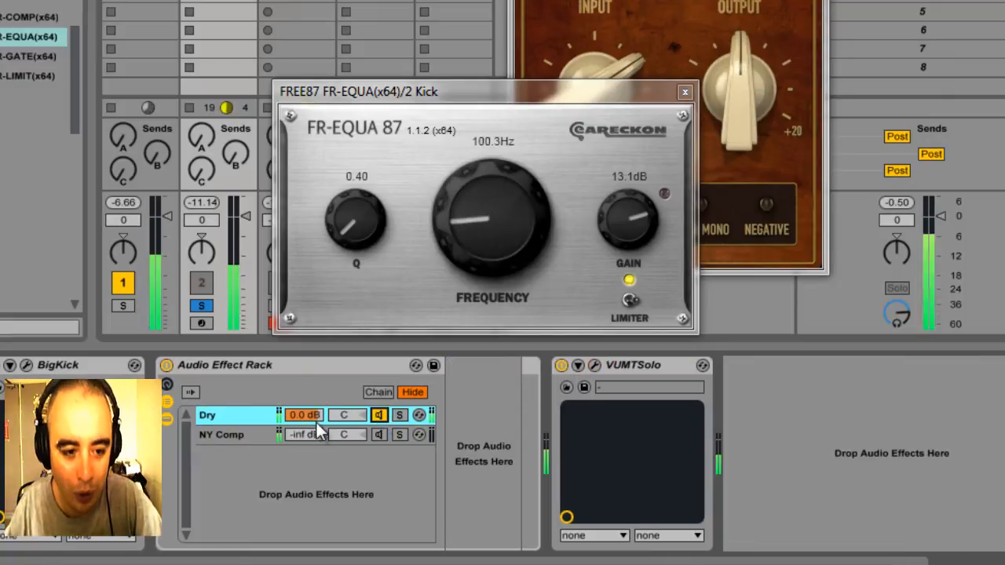
left_click_drag(317, 424, 318, 423)
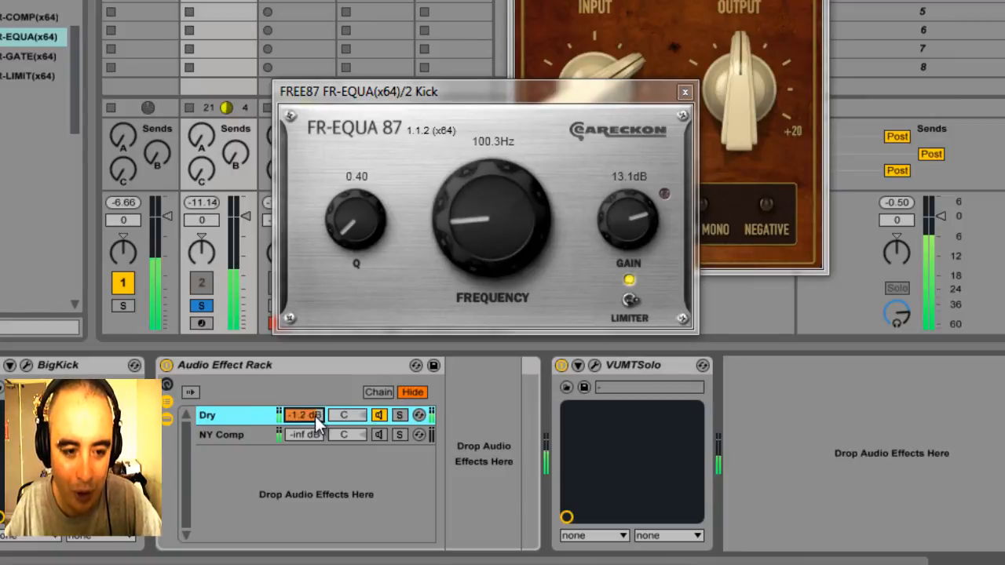
left_click(381, 434)
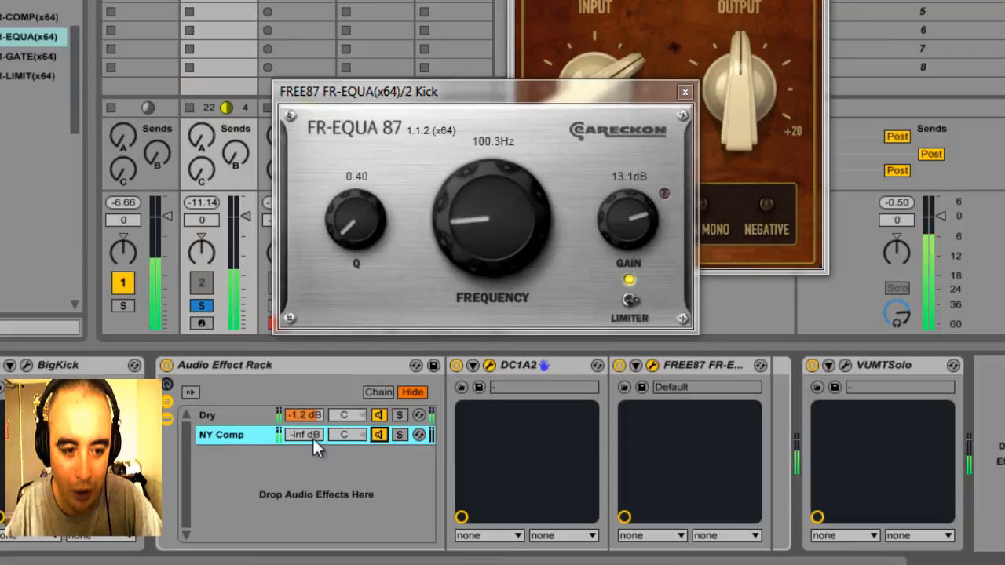
Spread out the FR-EQUA and DC1A2 windows and blend the NY Comp chain in at -14.3 dB under the Dry chain
left_click_drag(500, 81, 418, 84)
left_click_drag(683, 1, 706, 1)
left_click_drag(303, 437, 303, 435)
left_click(380, 418)
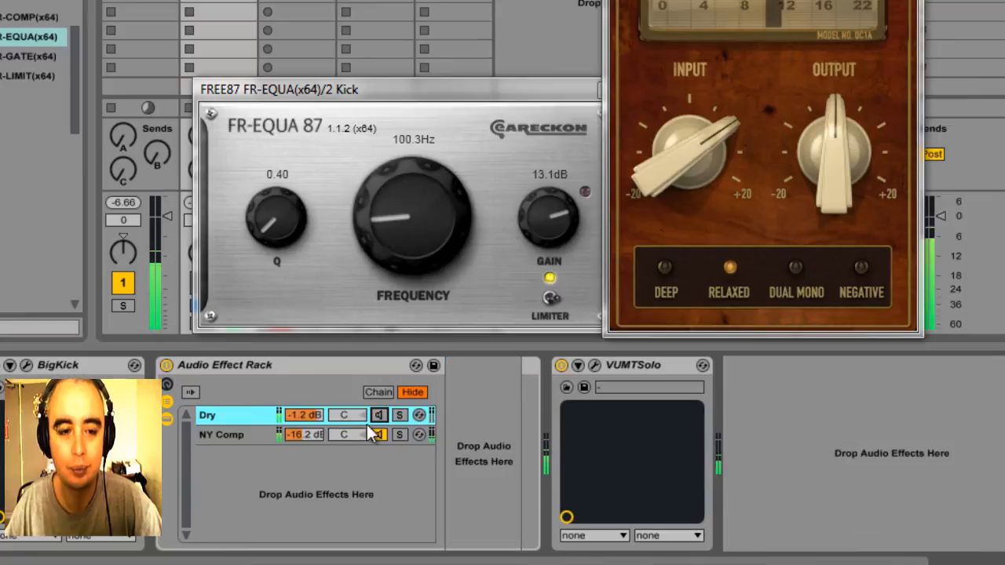
left_click(306, 435)
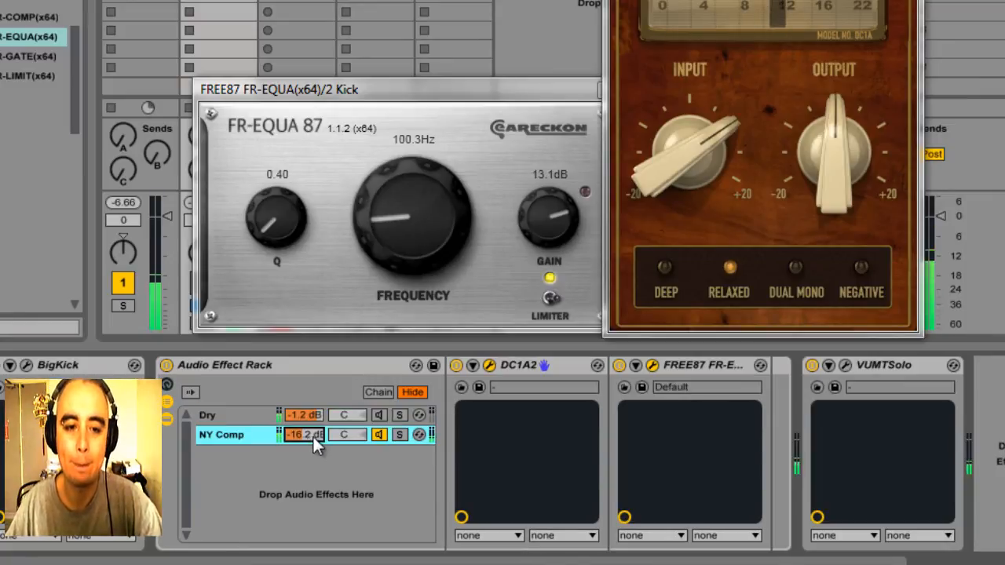
left_click(379, 414)
left_click_drag(306, 435, 306, 434)
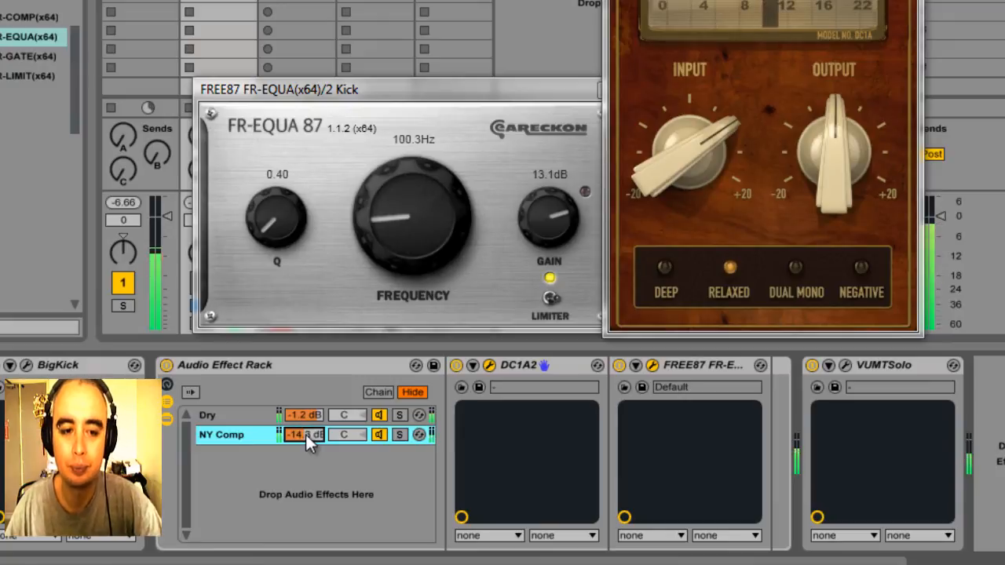
Compare the kick with the whole Audio Effect Rack bypassed and active, ending with the rack bypassed
left_click(168, 365)
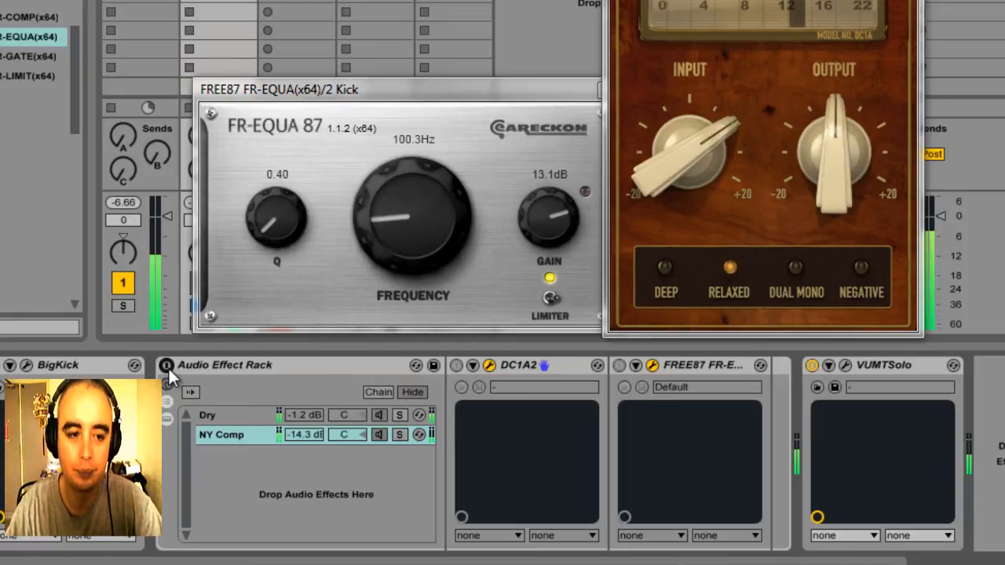
left_click(167, 366)
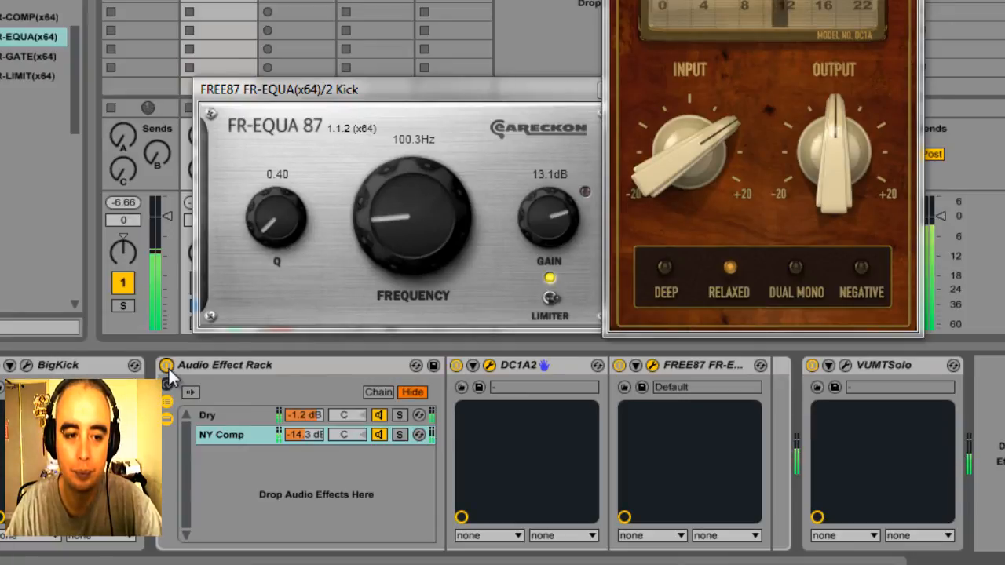
left_click(167, 366)
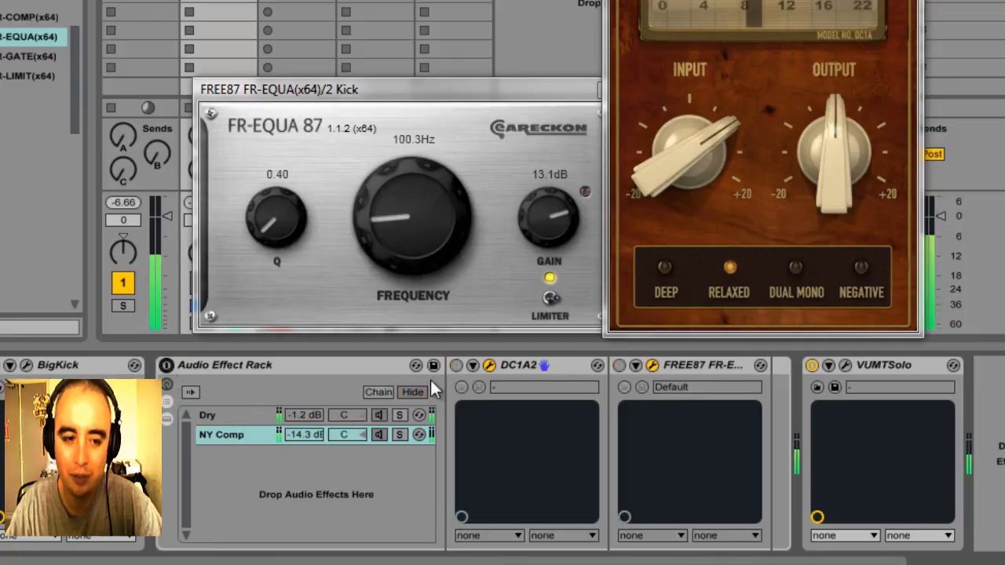
Open the VUMTSolo meter over the other plugin windows and set its trim to -3.5
left_click(844, 365)
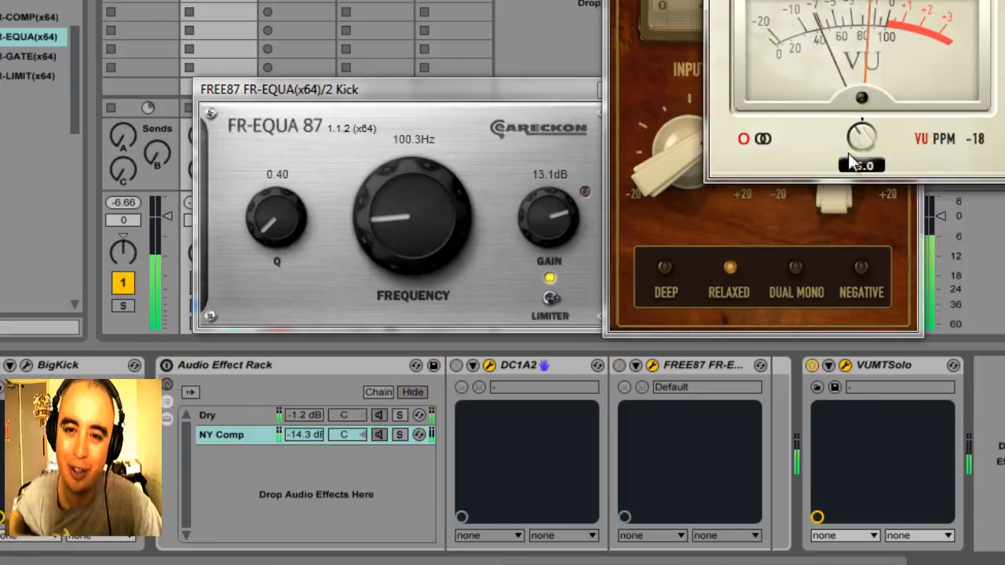
left_click_drag(866, 0, 532, 74)
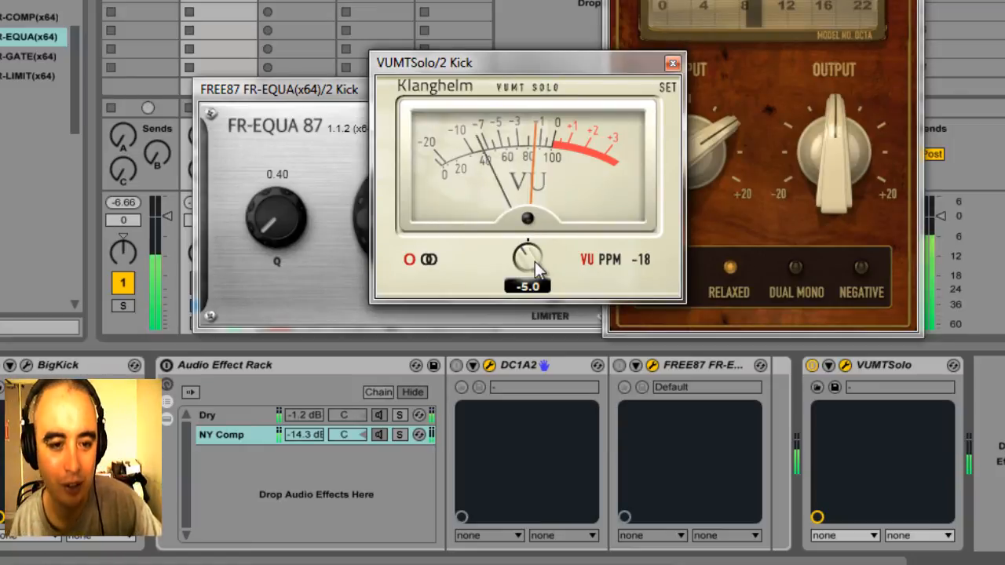
left_click_drag(536, 269, 534, 257)
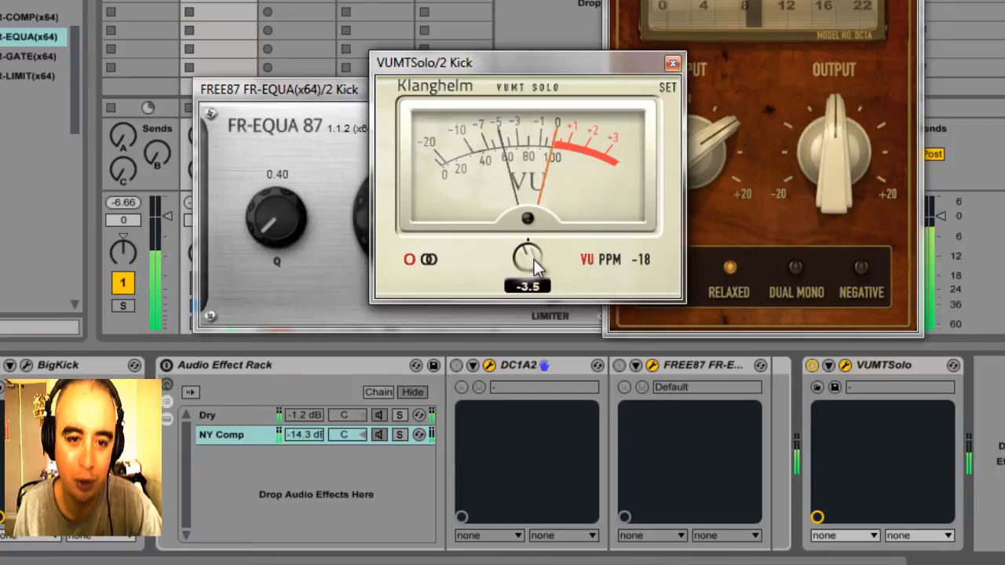
Reactivate the Audio Effect Rack and trim the Dry chain to -2.0 dB and the NY Comp chain to -14.6 dB
left_click(166, 366)
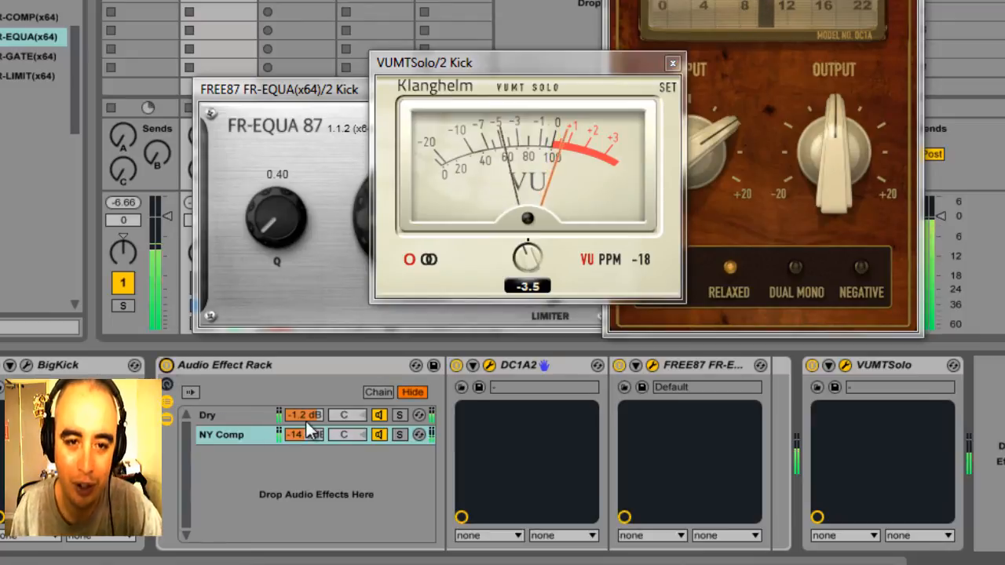
left_click_drag(308, 420, 305, 438)
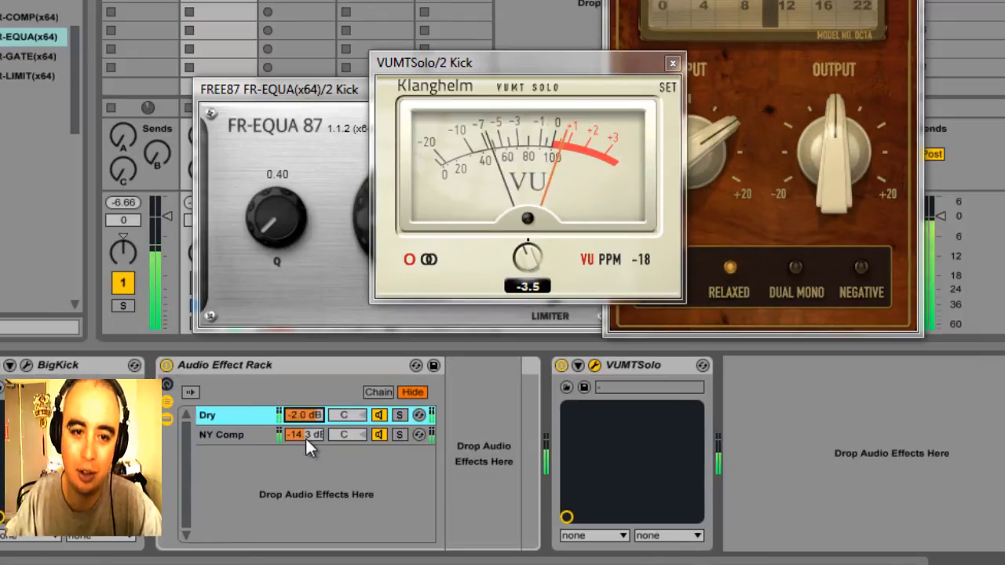
left_click(306, 439)
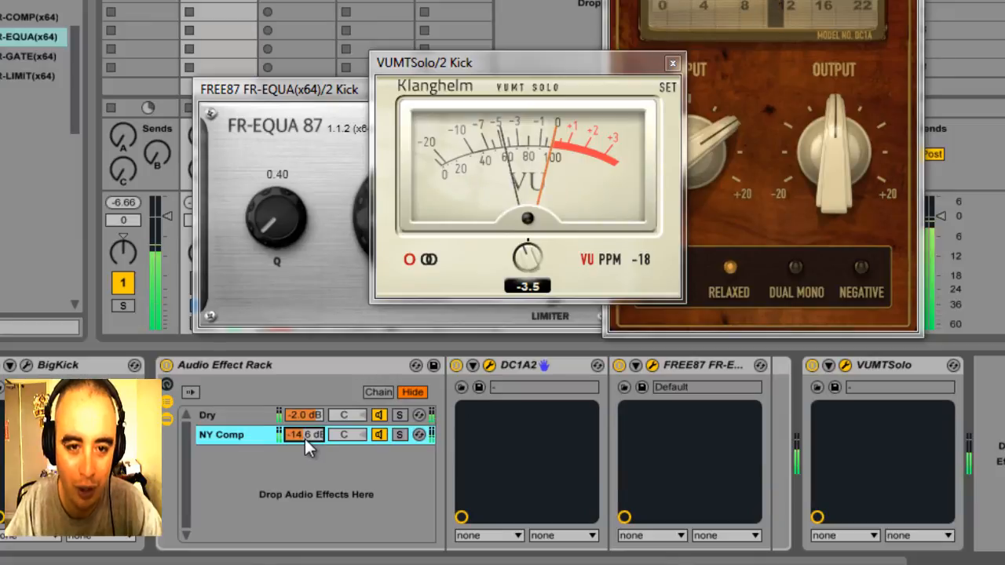
Compare the kick's VU level with the Audio Effect Rack bypassed and active, leaving the rack active
left_click(166, 366)
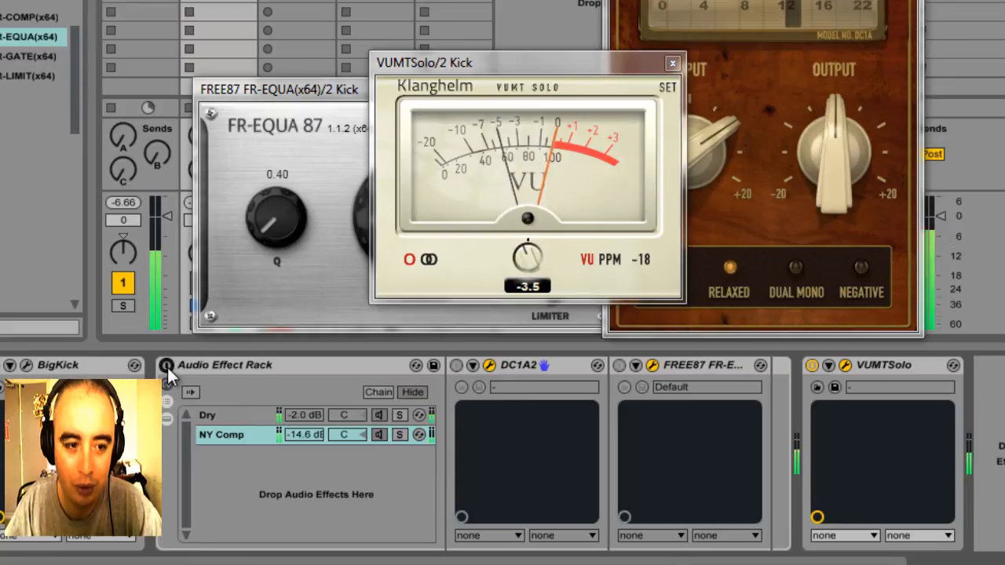
left_click(166, 366)
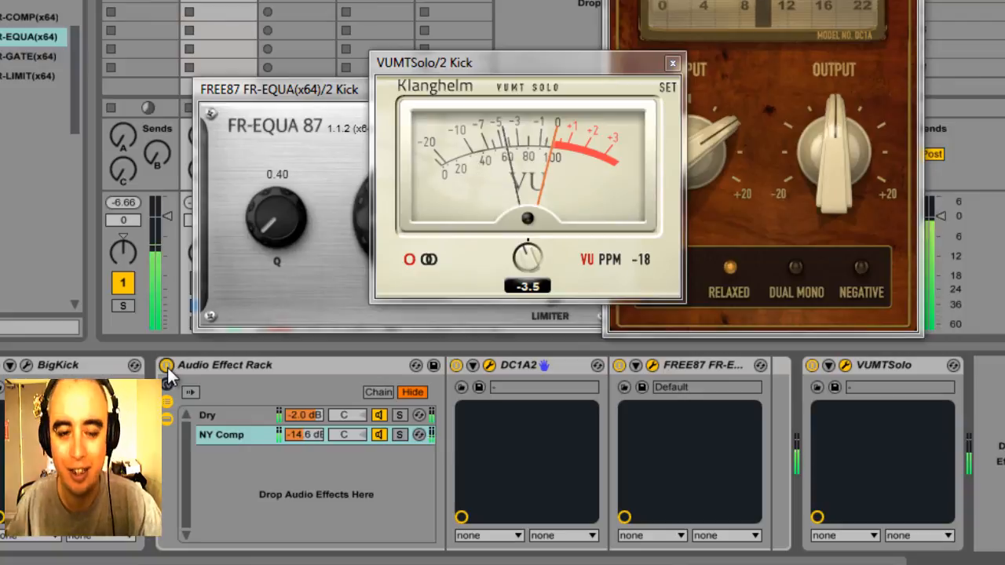
left_click(166, 366)
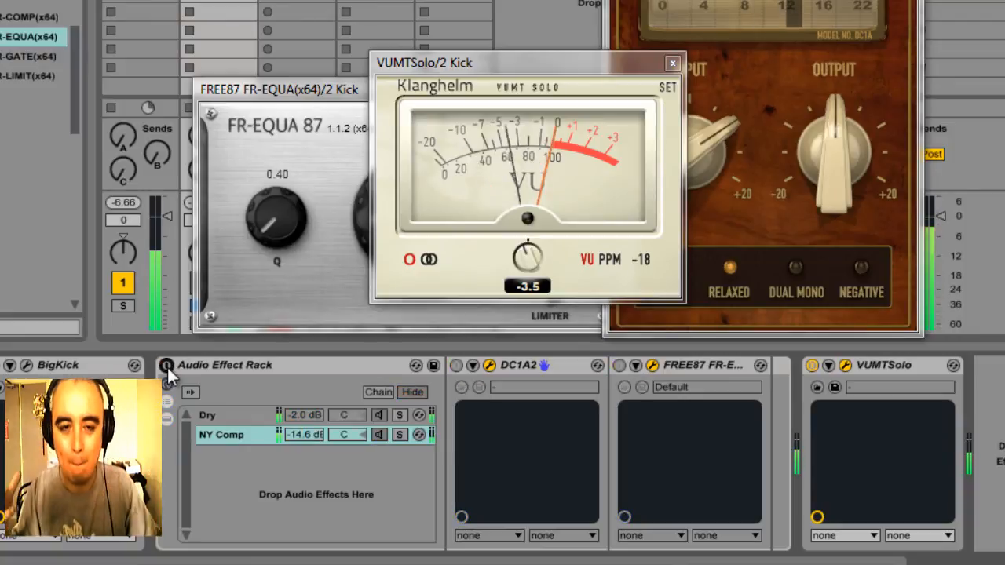
left_click(167, 365)
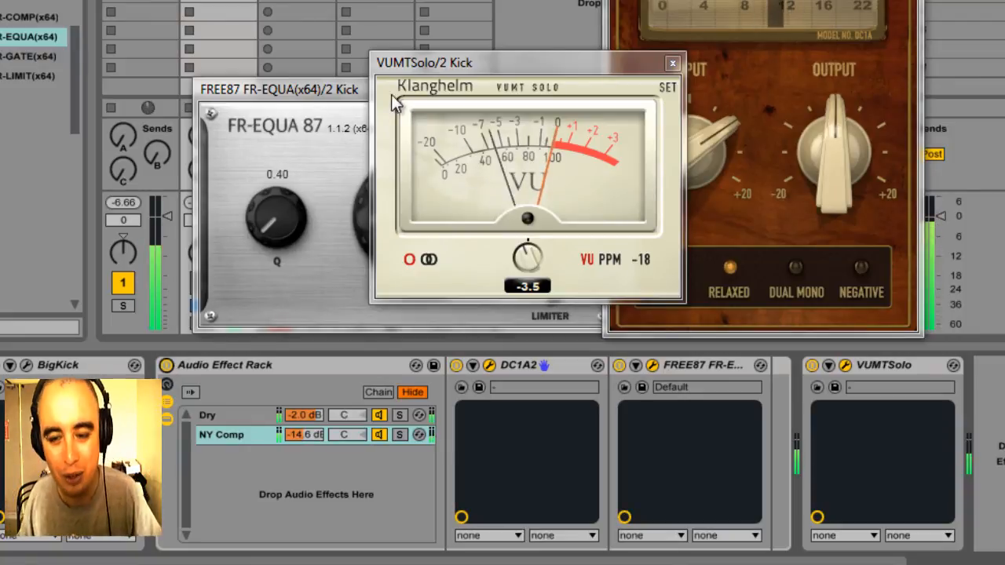
Close the FR-EQUA, DC1A2 and VUMTSolo plugin windows
left_click(331, 90)
left_click(606, 89)
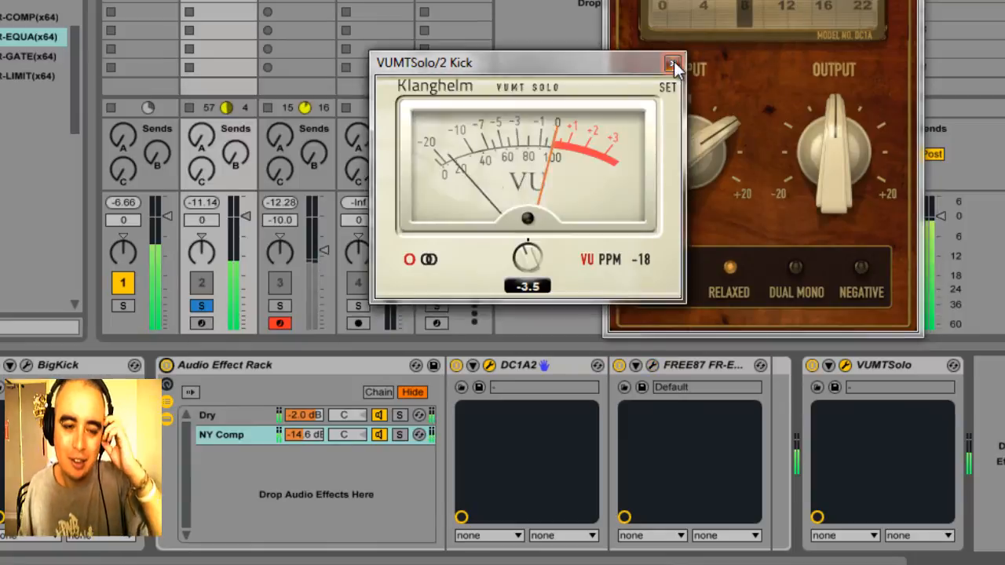
left_click(673, 62)
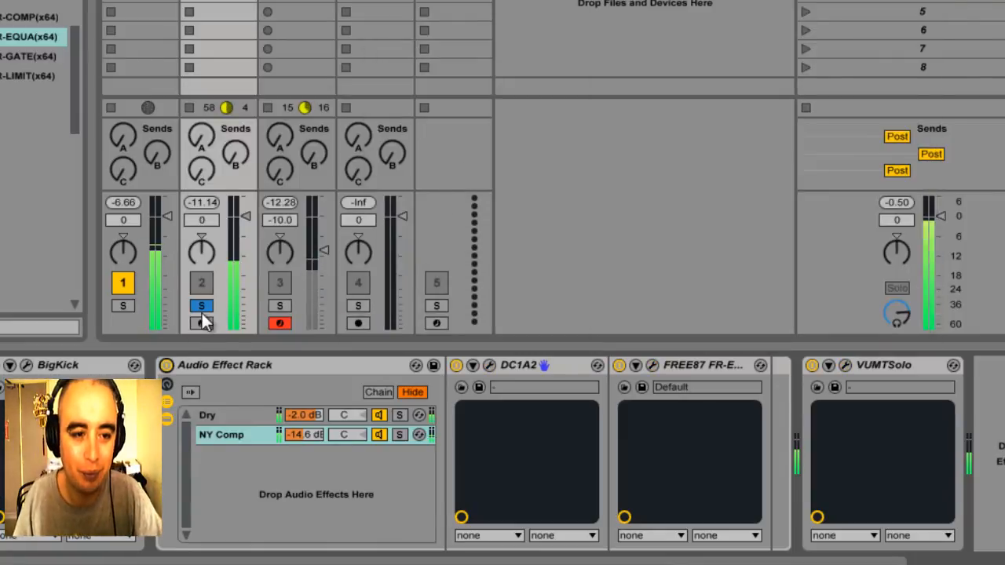
Unsolo the Kick track and compare the full mix with the rack bypassed and active, leaving the rack active
left_click(204, 307)
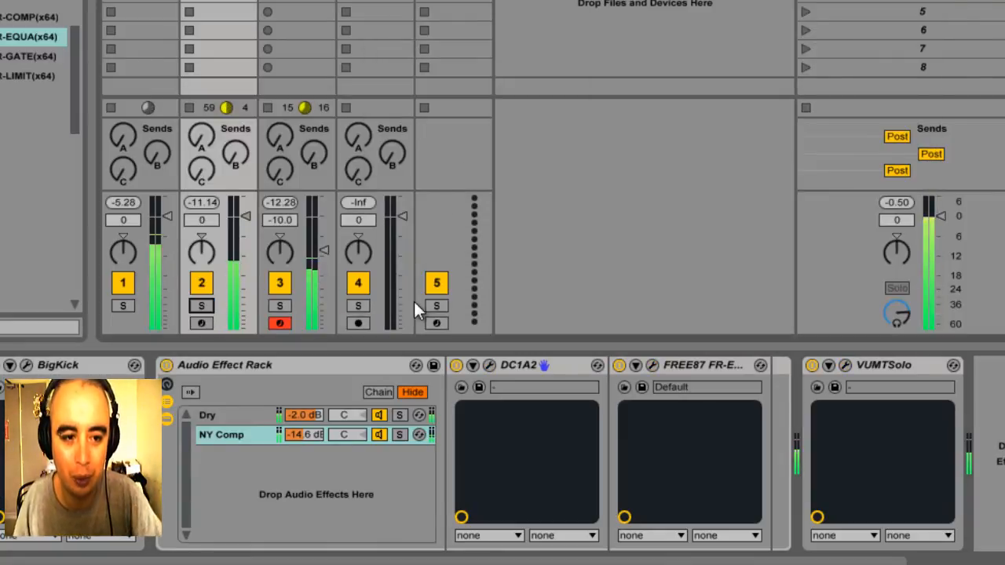
left_click(168, 366)
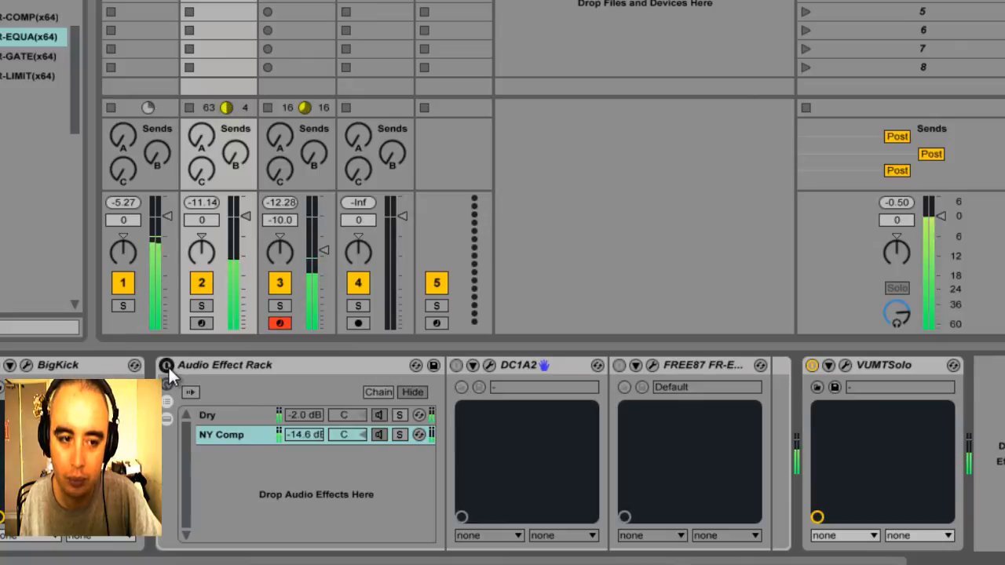
left_click(167, 366)
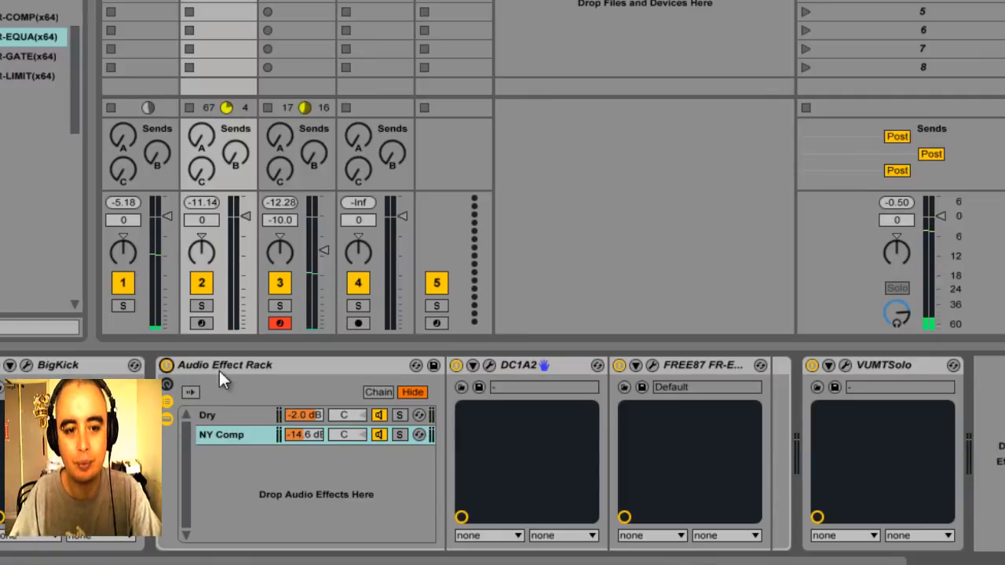
Rename the Audio Effect Rack as Free NY Comp
left_click(244, 373)
key("ctrl+r")
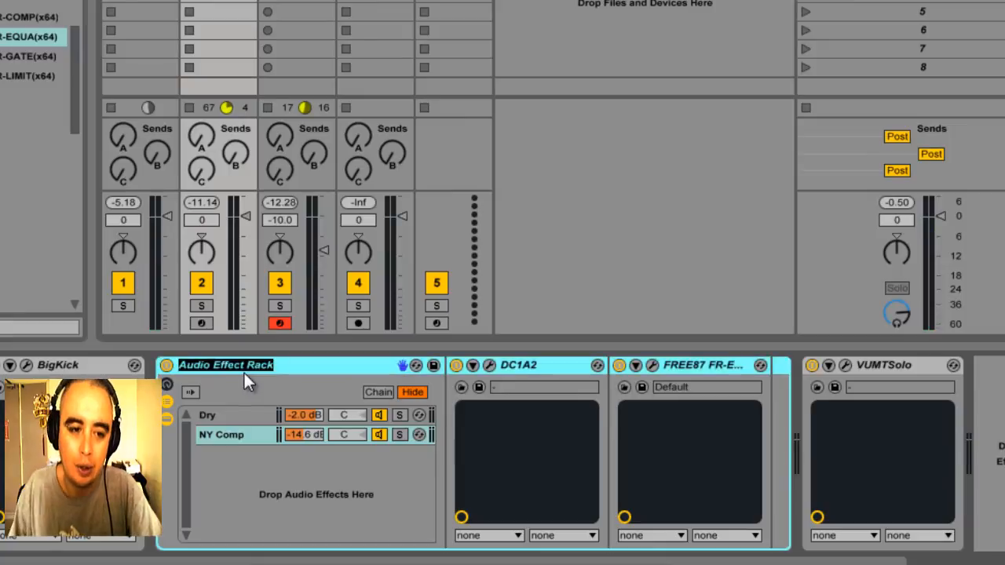
type("Free NY")
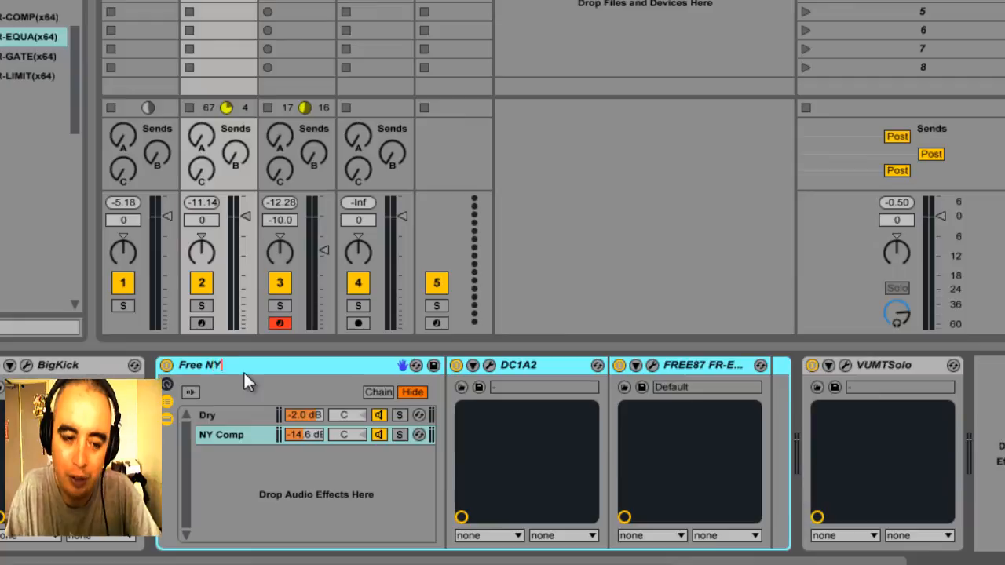
type(" Comp")
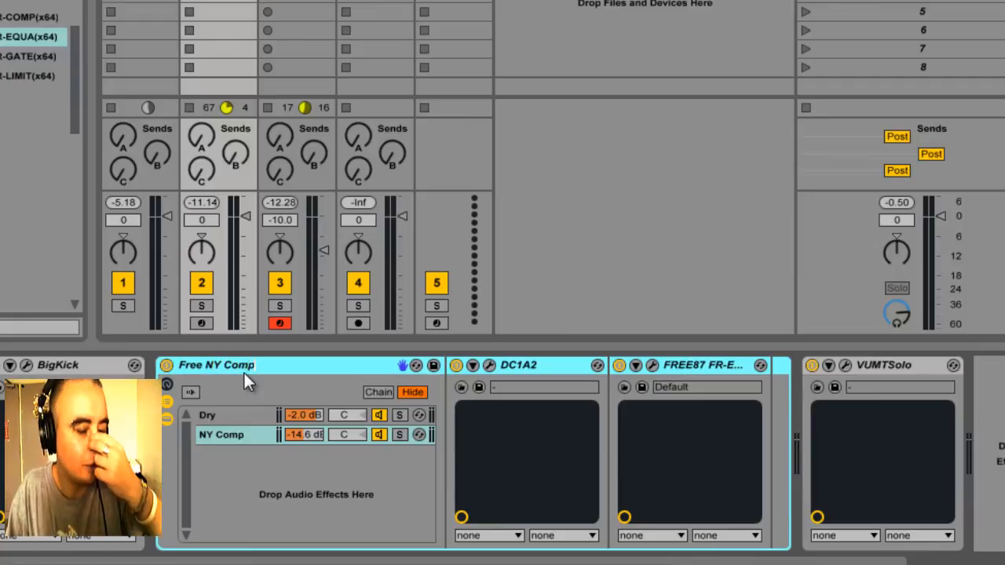
key("Return")
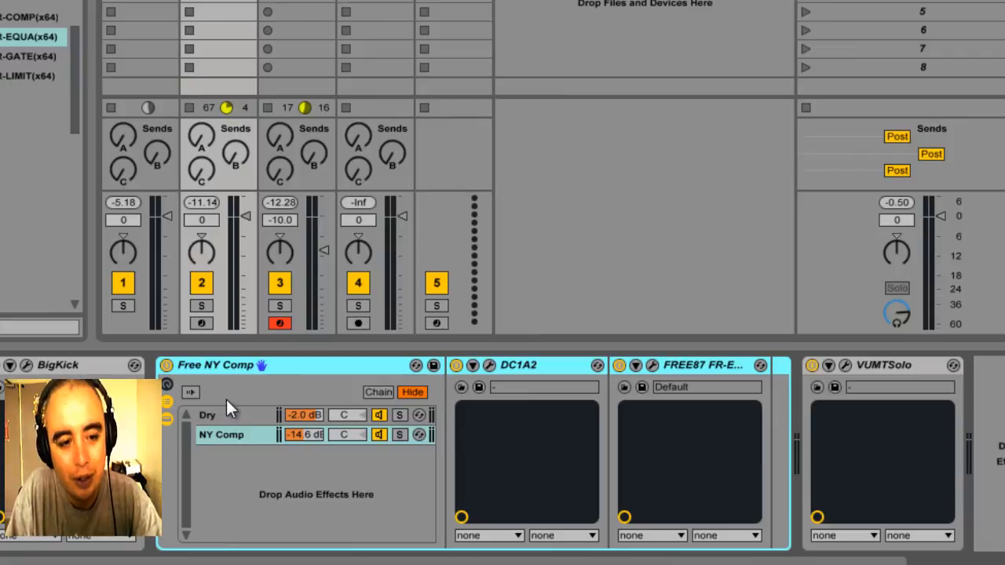
Collapse the Free NY Comp rack by hiding its chain list and devices, and play the mix briefly
left_click(167, 401)
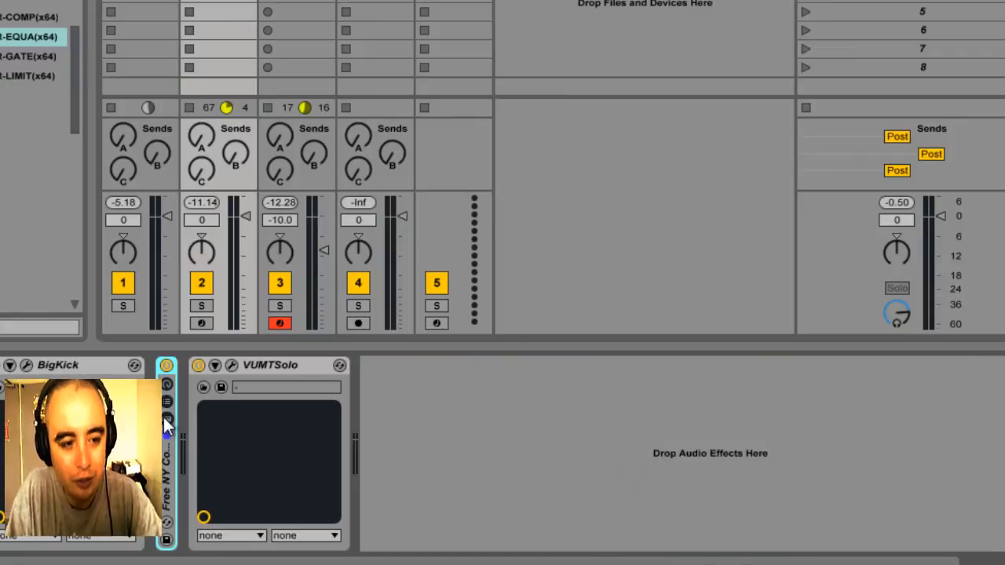
left_click(168, 421)
left_click(166, 404)
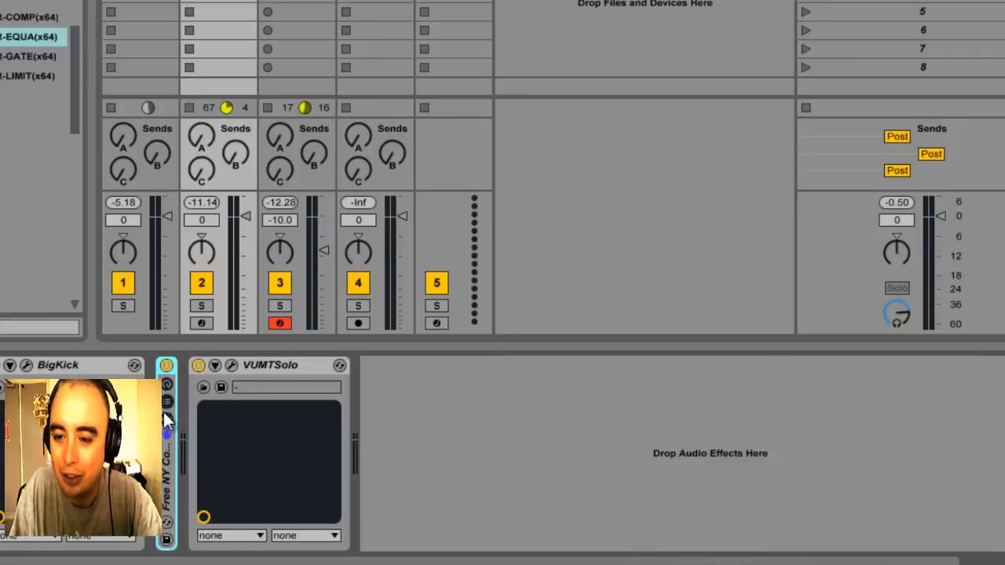
key("space")
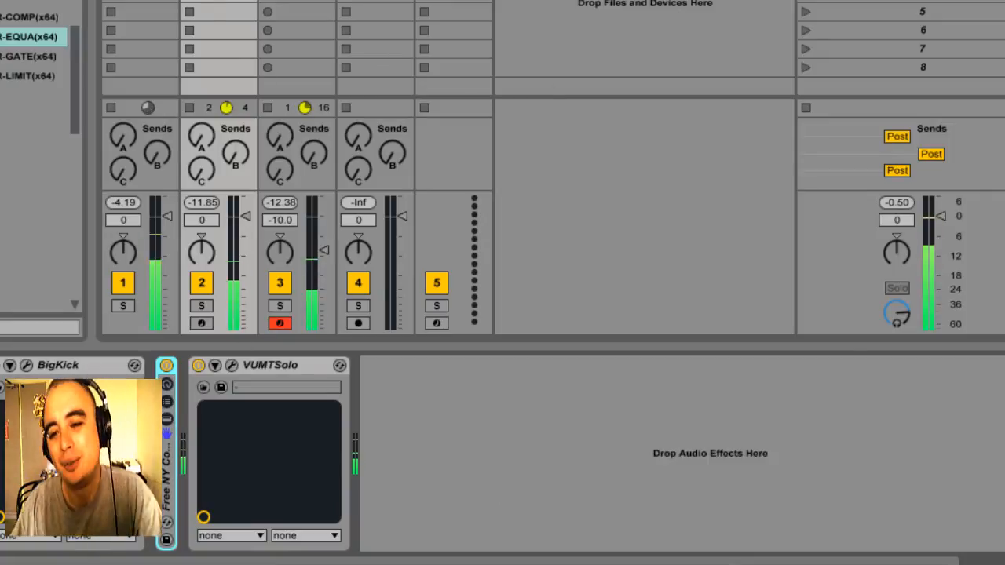
key("space")
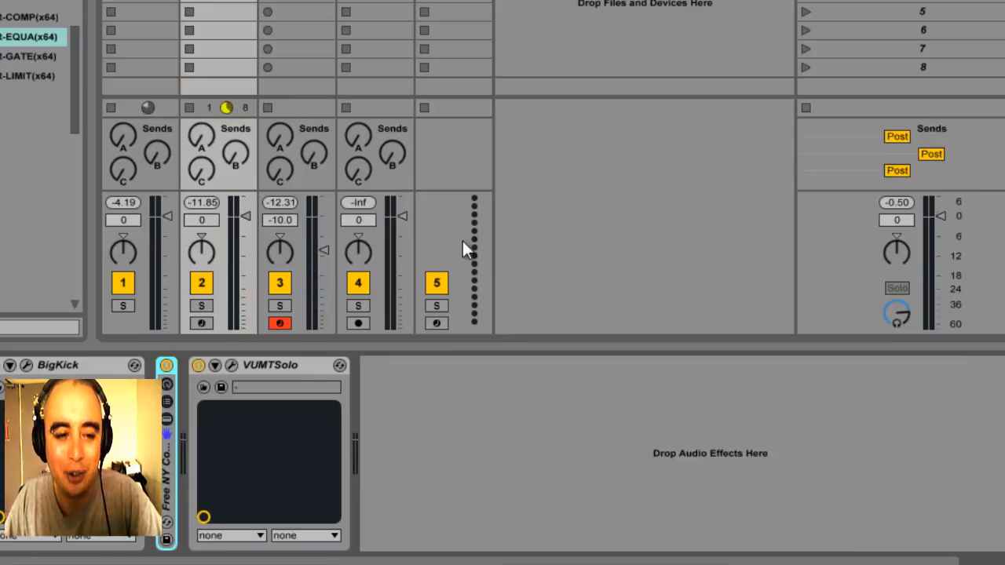
Insert a new Audio Effect Rack between Free NY Comp and VUMTSolo and create two chains in it
left_click(2, 21)
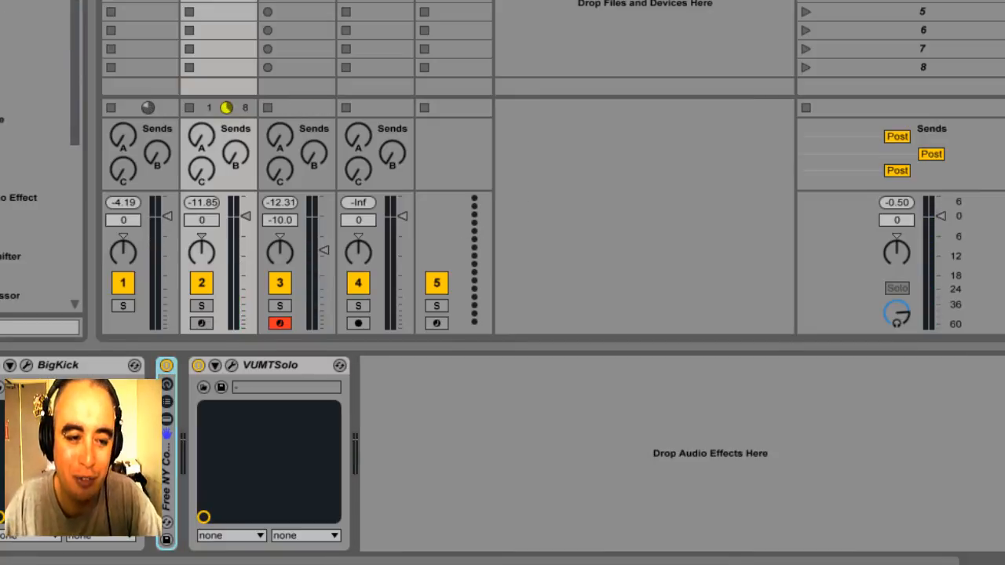
left_click_drag(2, 139, 195, 424)
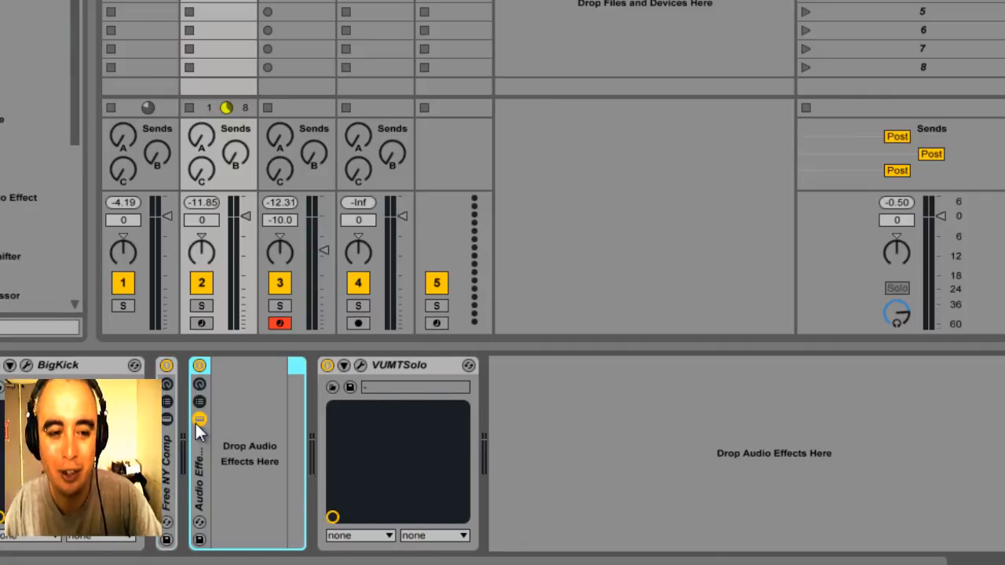
left_click(201, 400)
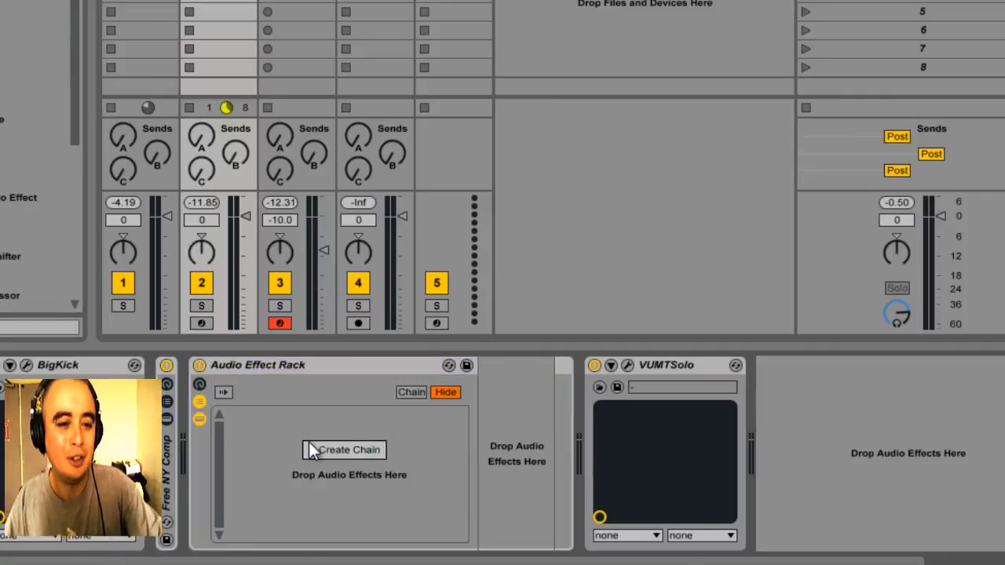
left_click(332, 452)
right_click(322, 443)
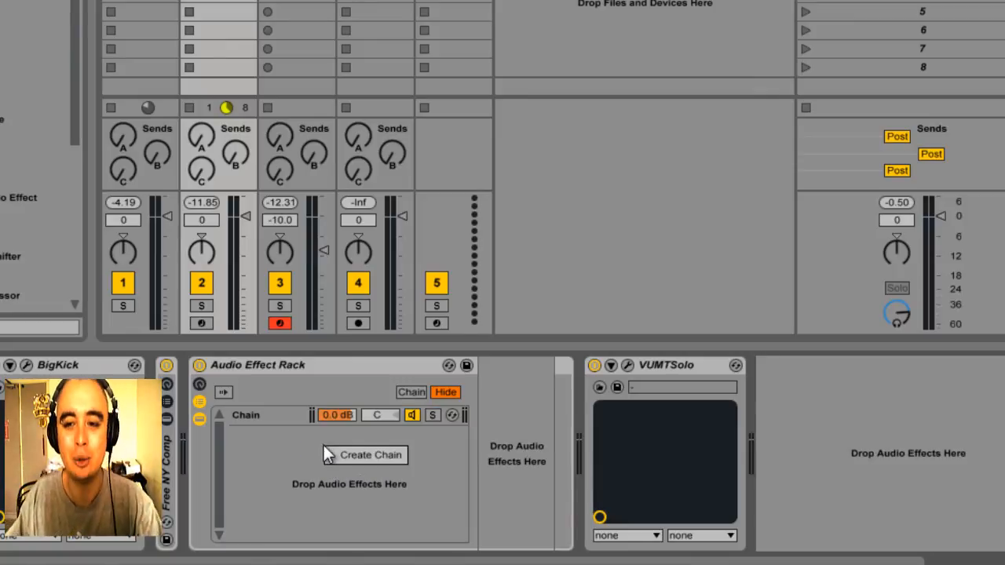
left_click(361, 461)
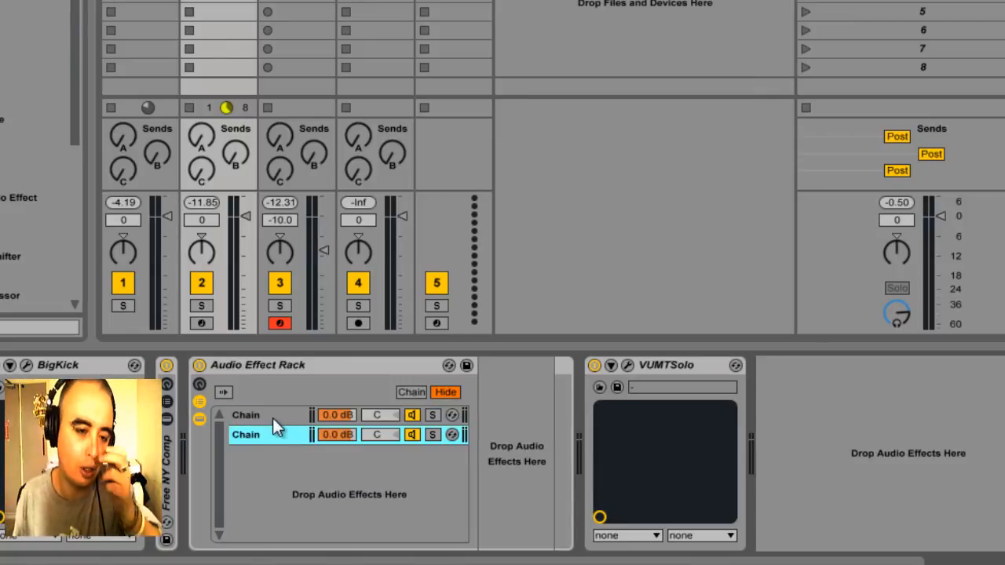
Rename the new rack's first chain as Dry and the second as Verb + Delay
left_click(273, 418)
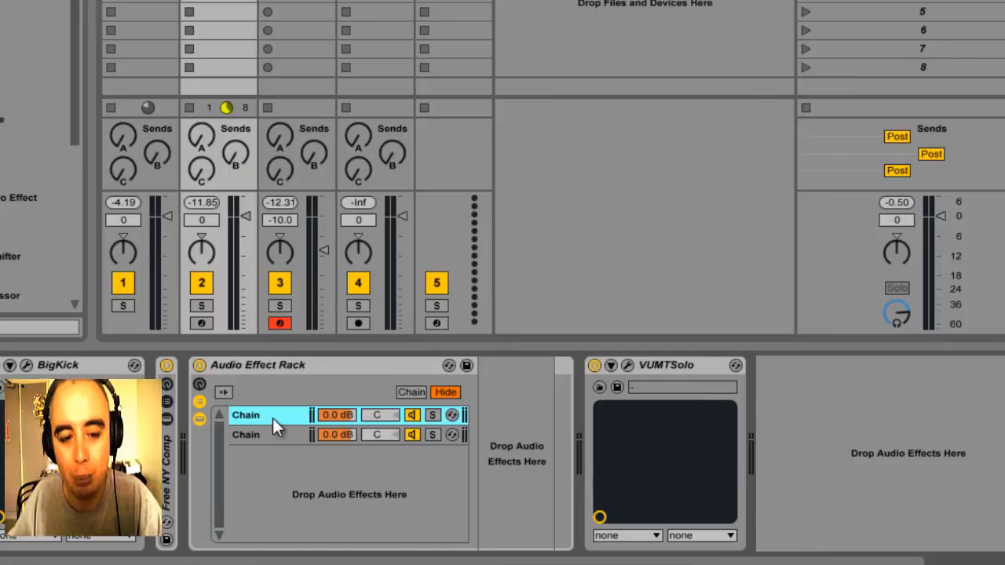
key("ctrl+r")
type("Dr")
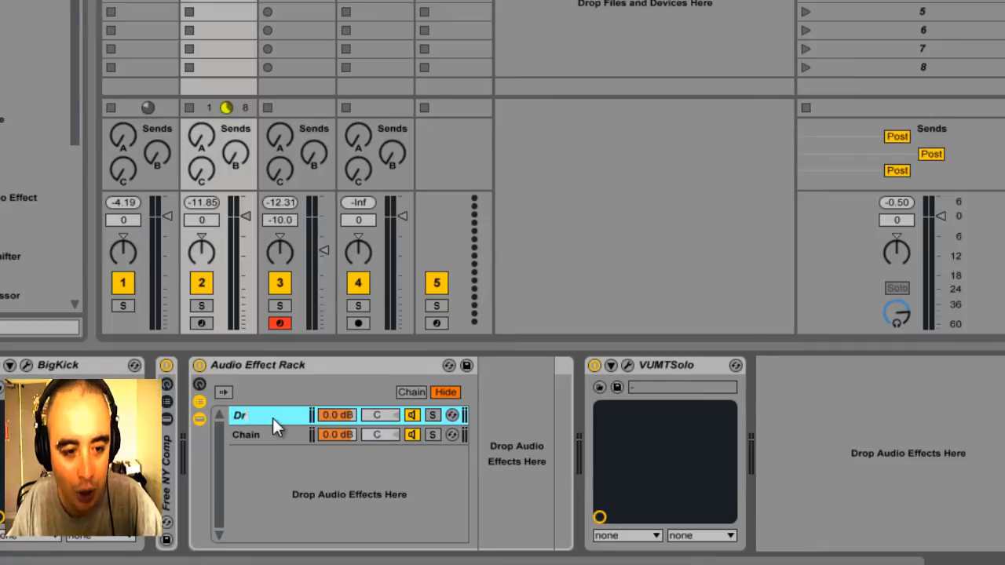
type("y")
key("Return")
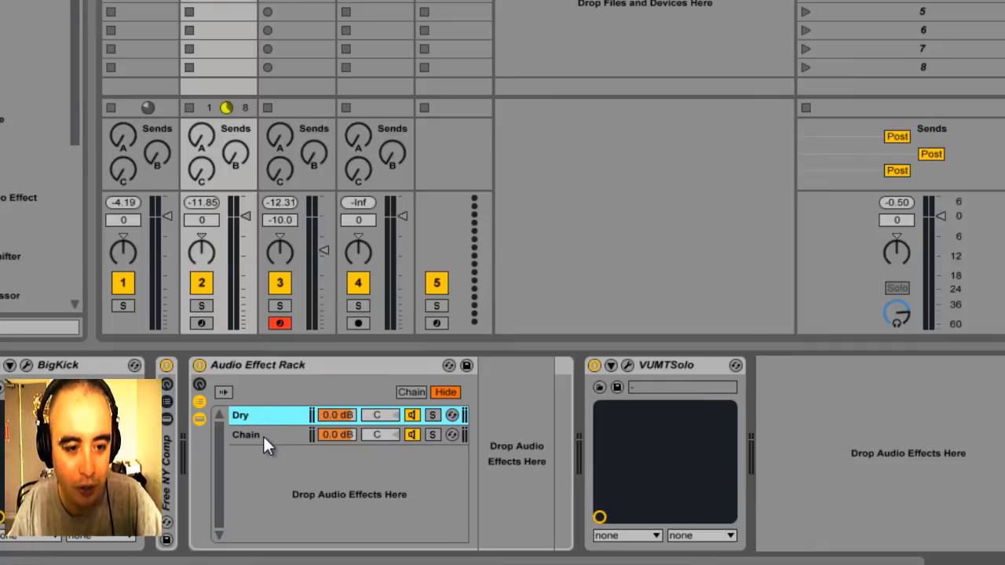
left_click(263, 440)
key("ctrl+r")
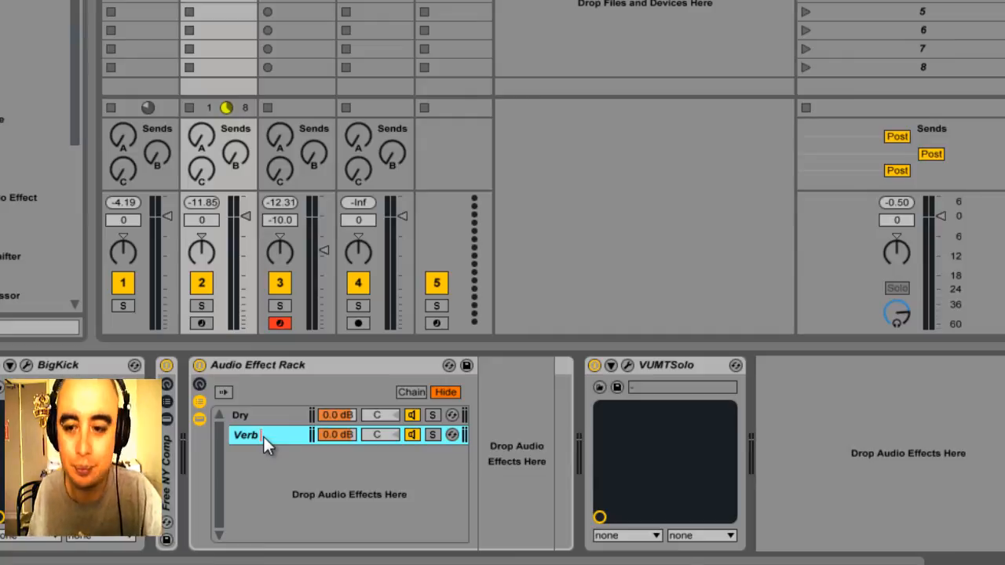
type("Verb + Delay")
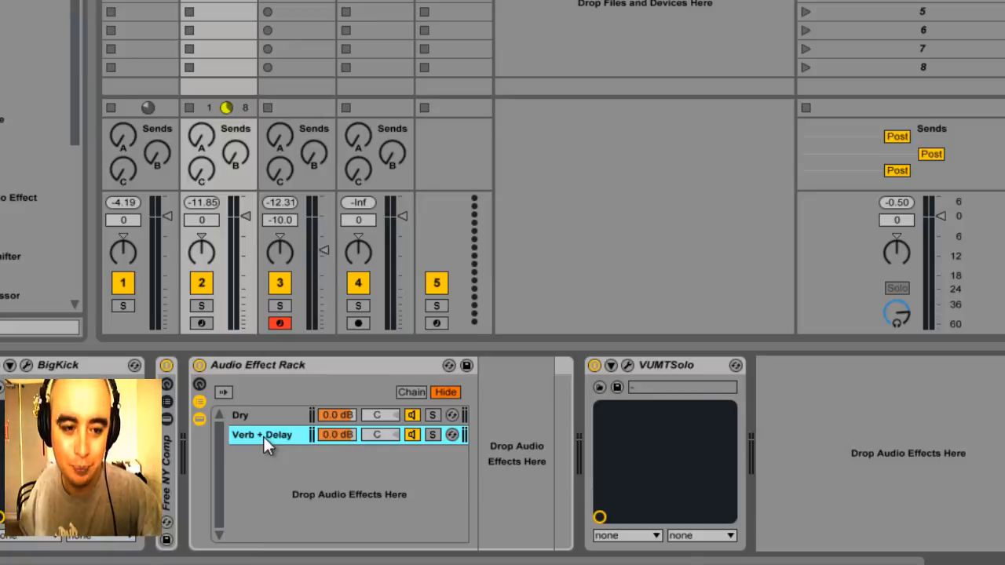
Deactivate the Dry chain and load TAL-Reverb-2 onto the Verb + Delay chain, moving its window clear of the devices
left_click(412, 415)
left_click(278, 435)
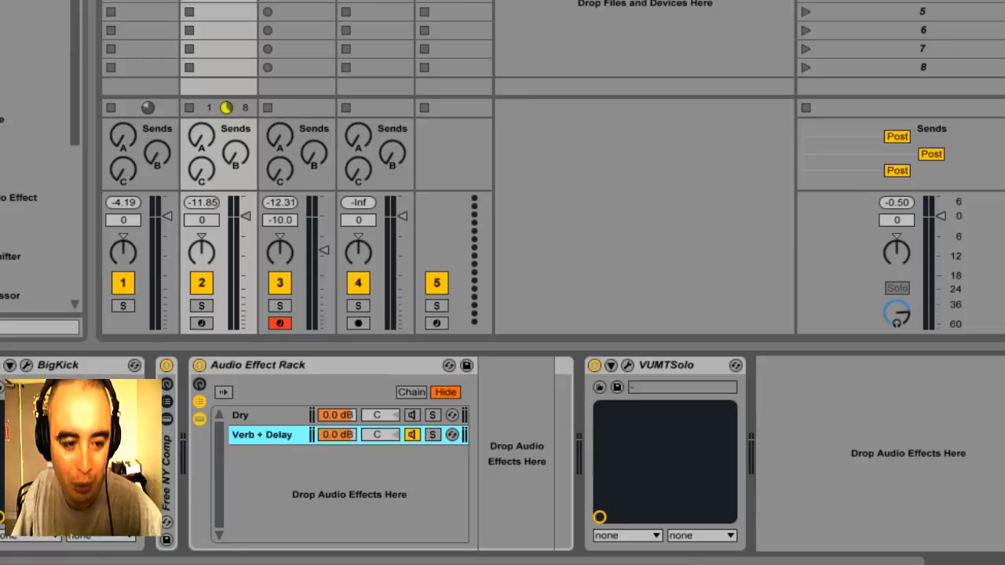
left_click(2, 86)
left_click_drag(70, 82, 71, 229)
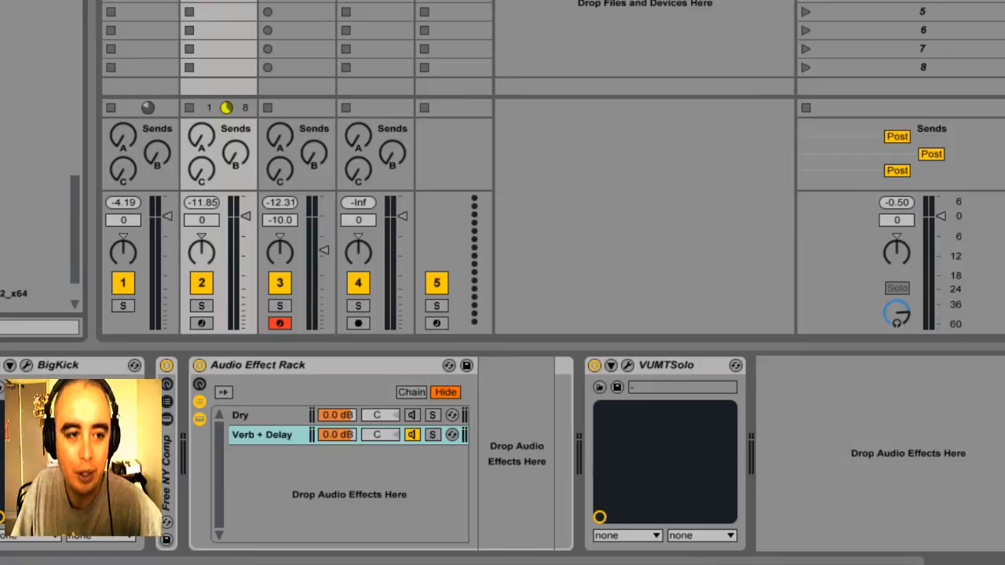
scroll(23, 225, "up", 5)
left_click_drag(74, 179, 74, 194)
left_click_drag(4, 248, 488, 455)
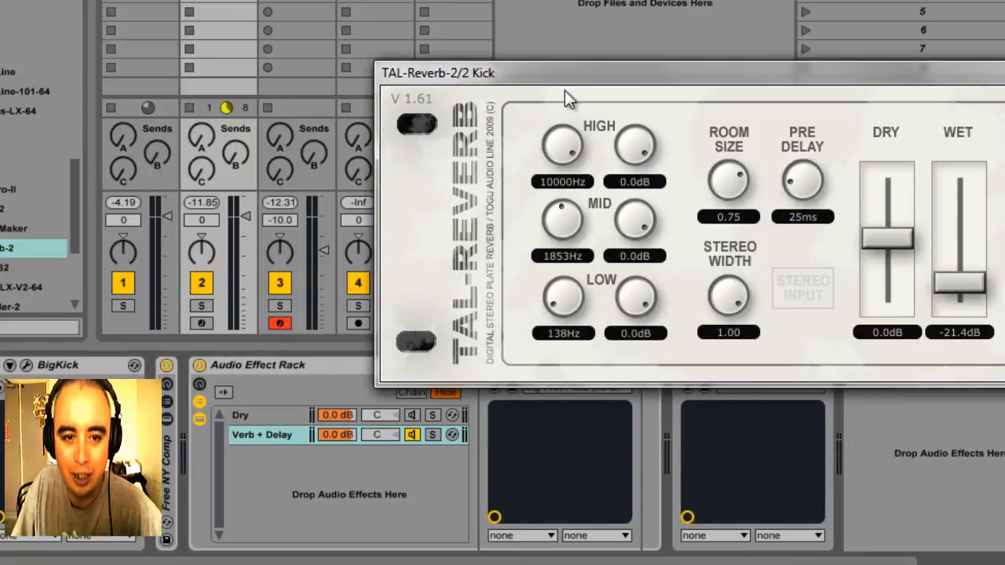
left_click_drag(565, 77, 384, 0)
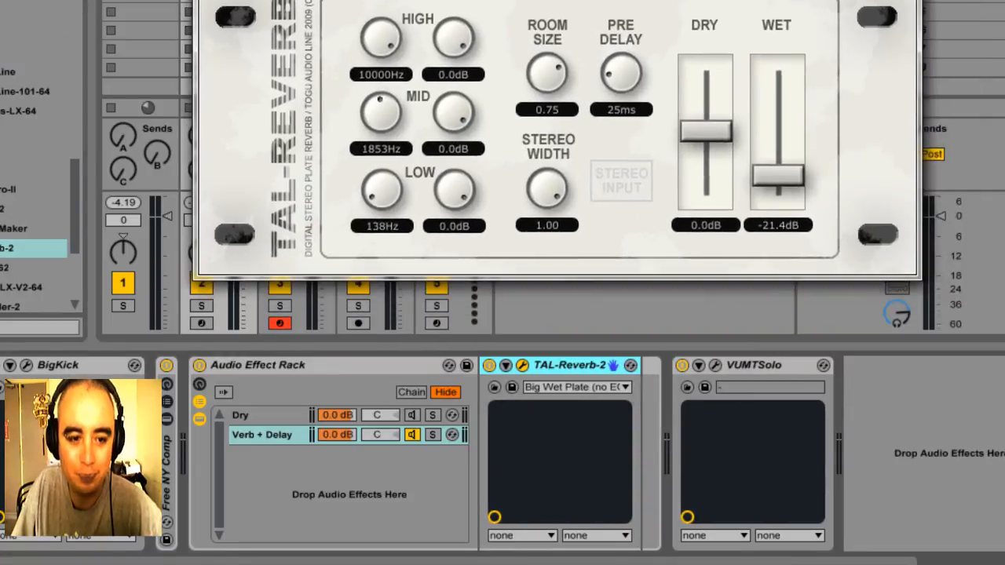
left_click_drag(73, 183, 68, 201)
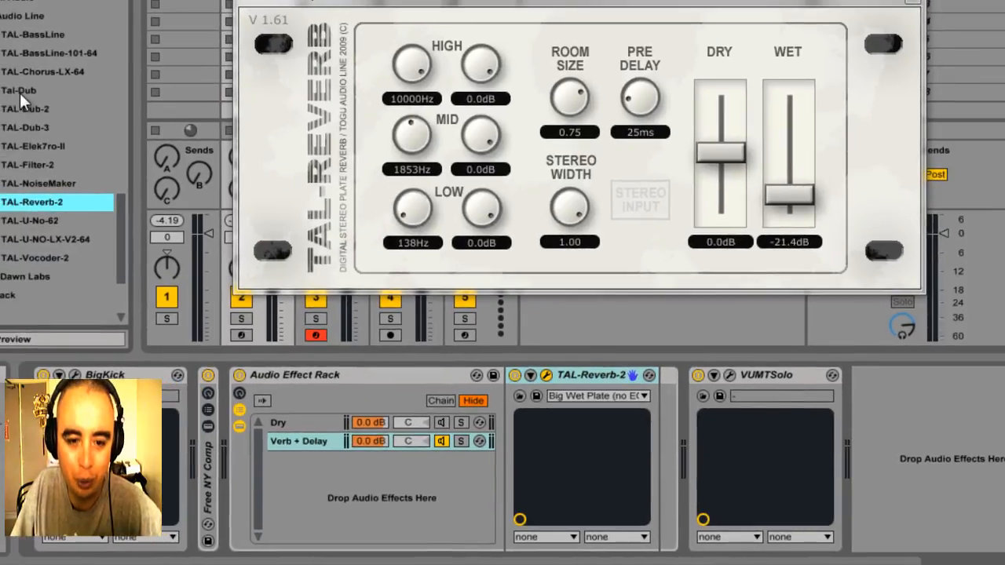
Add Tal-Dub after TAL-Reverb-2 on the Verb + Delay chain, close both plug-in windows, and deactivate Tal-Dub
left_click(21, 94)
left_click_drag(346, 282, 639, 434)
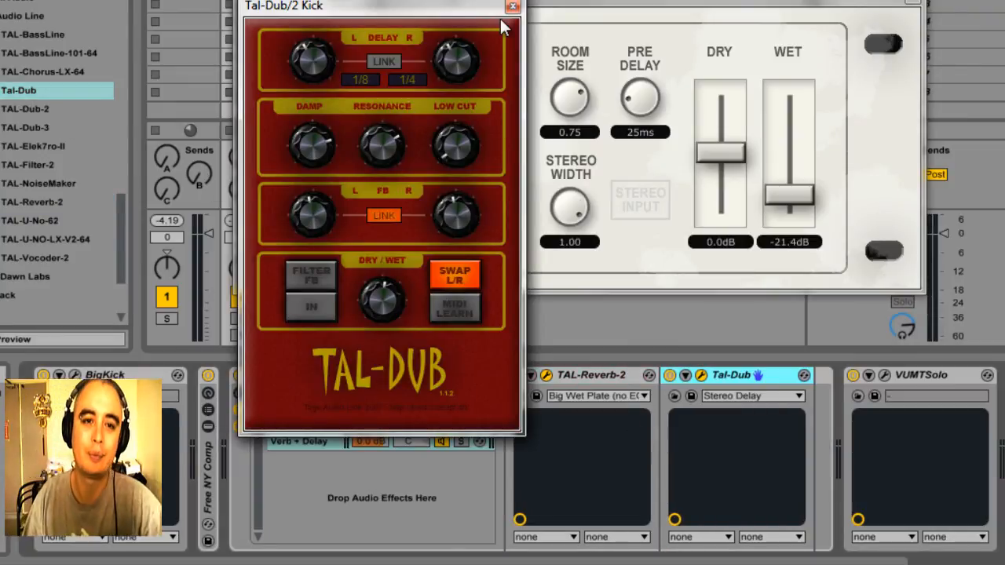
left_click(512, 7)
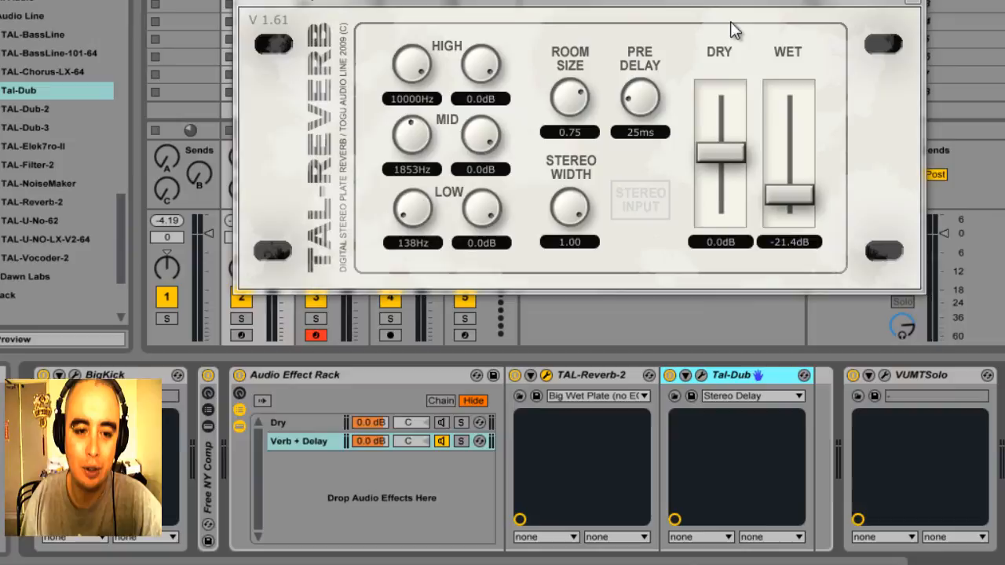
left_click(913, 3)
left_click(669, 375)
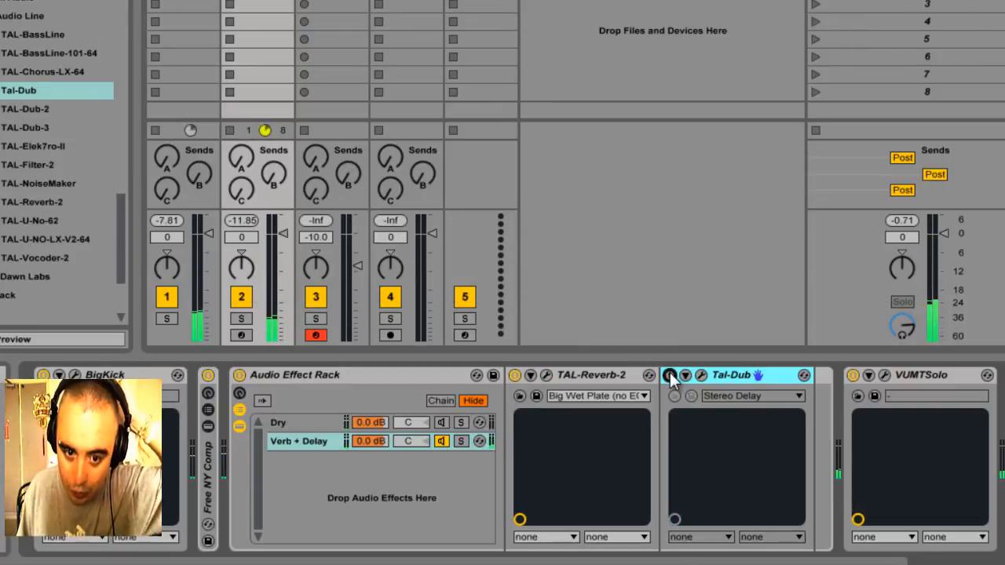
Load the Dull Plate preset in TAL-Reverb-2 and set its dry level to -96.0 dB and wet to 0.1 dB
left_click(646, 395)
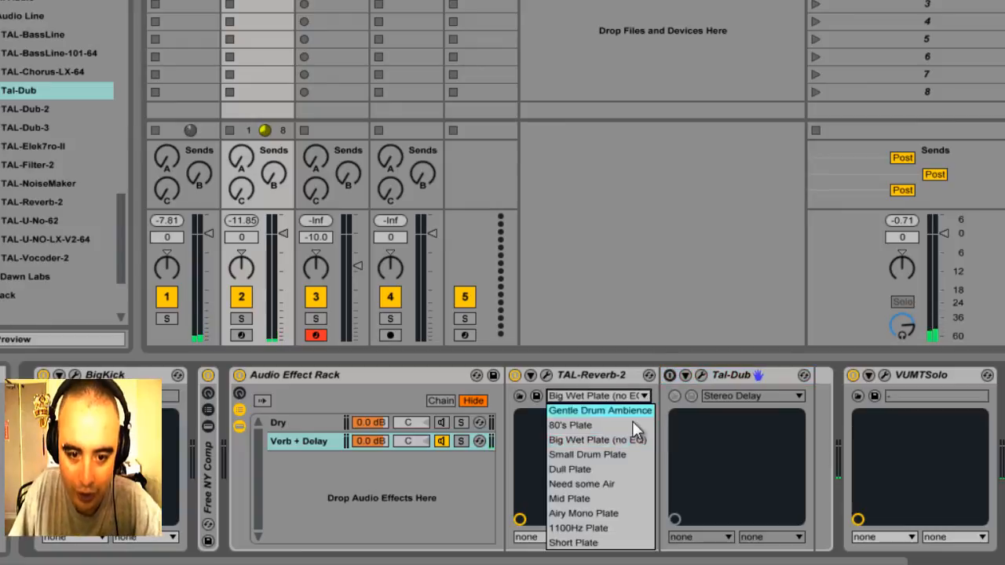
left_click(622, 470)
left_click(546, 374)
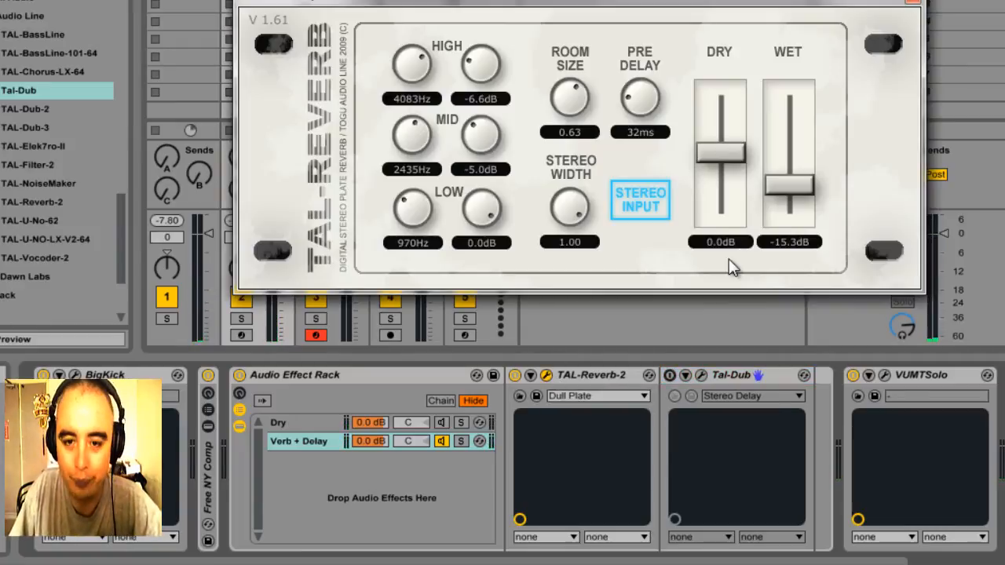
left_click_drag(789, 194, 796, 135)
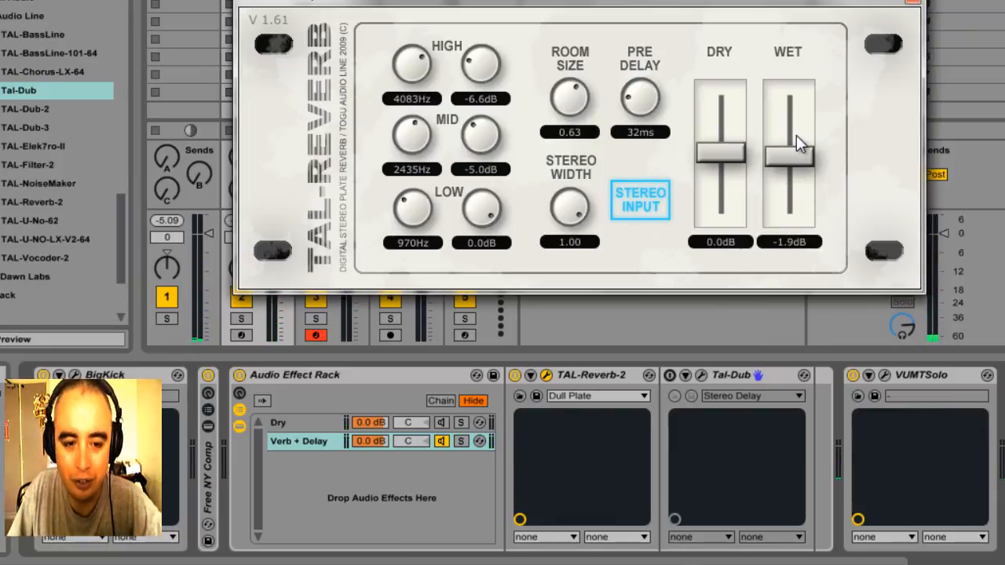
left_click_drag(721, 153, 722, 285)
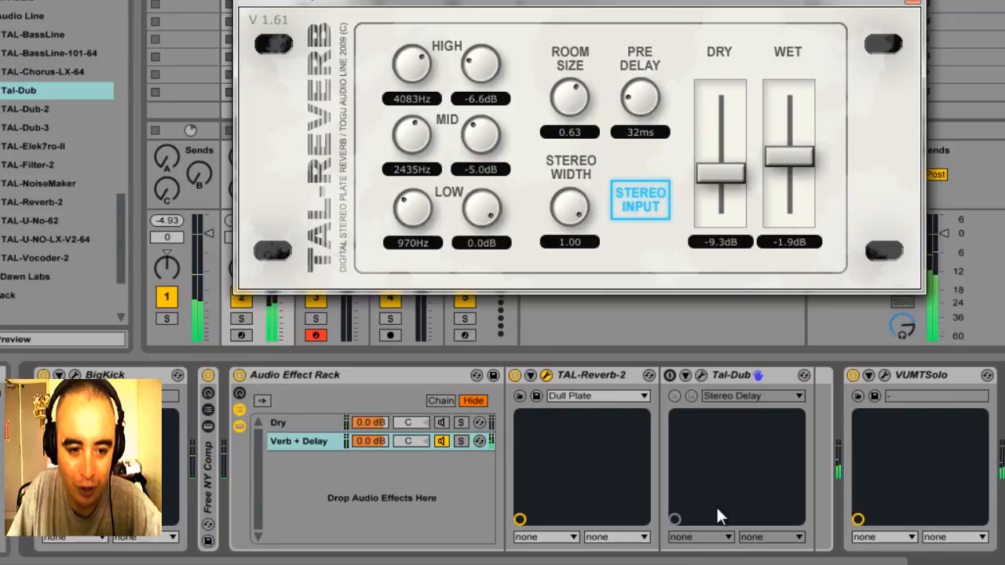
mouse_move(789, 157)
left_mouse_down()
mouse_move(803, 40)
mouse_move(791, 148)
left_mouse_up()
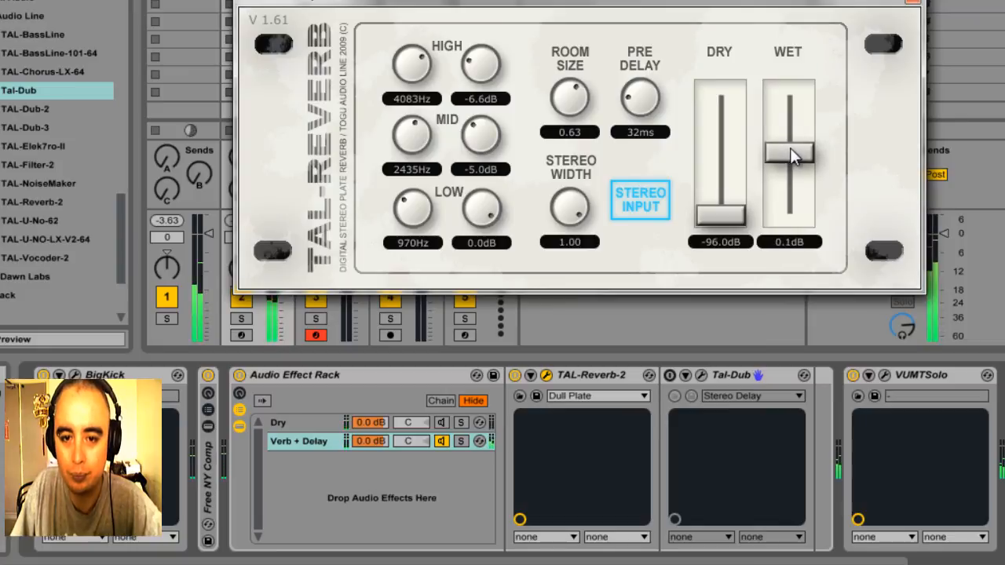
Reactivate the Dry chain and lower the Verb + Delay chain's volume to -3.4 dB
left_click(442, 423)
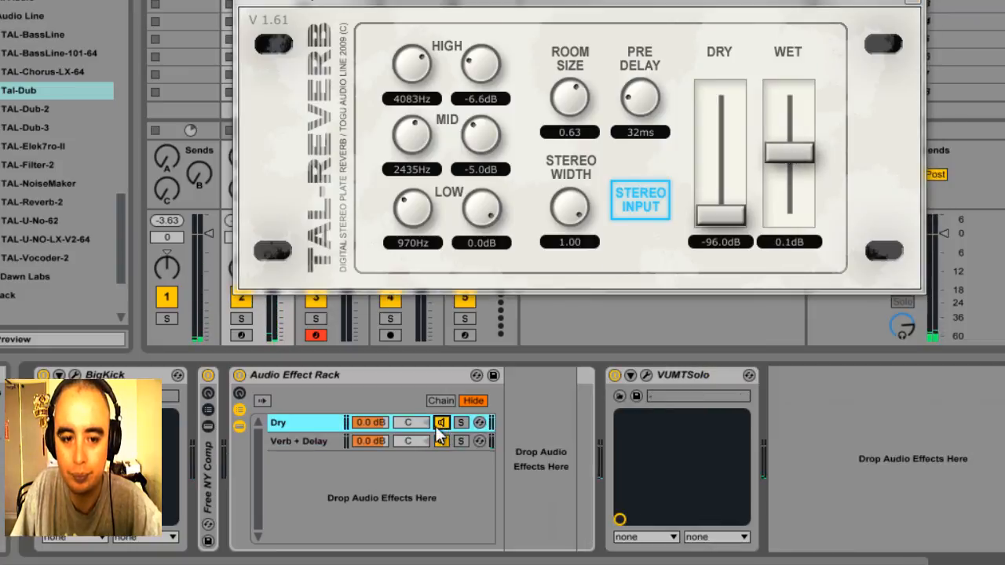
left_click(371, 440)
left_click_drag(371, 440, 371, 439)
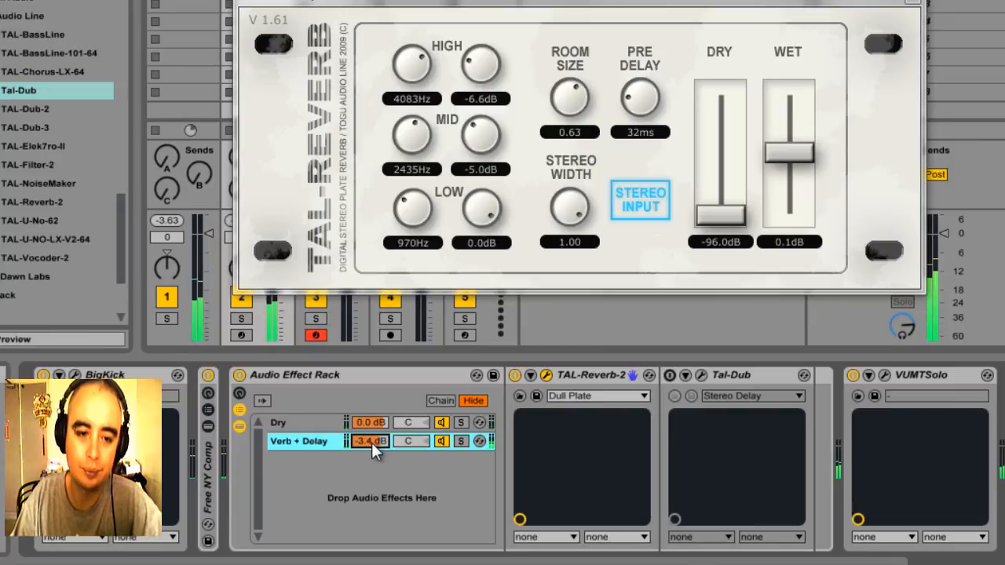
Reactivate Tal-Dub, set its left delay time to 1/4, and close both plug-in windows
left_click(668, 375)
left_click(701, 375)
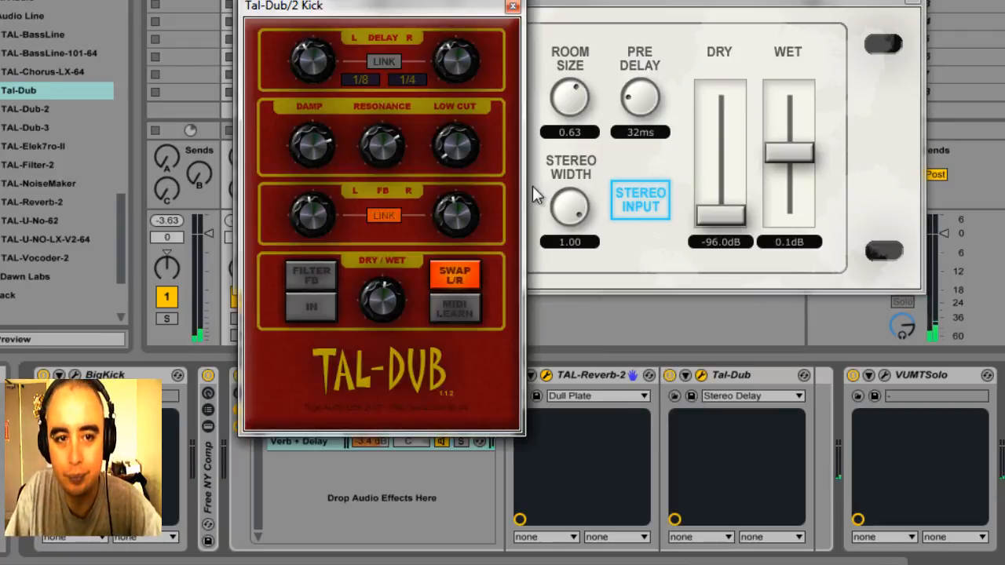
left_click_drag(420, 16, 620, 15)
left_click_drag(781, 35, 769, 15)
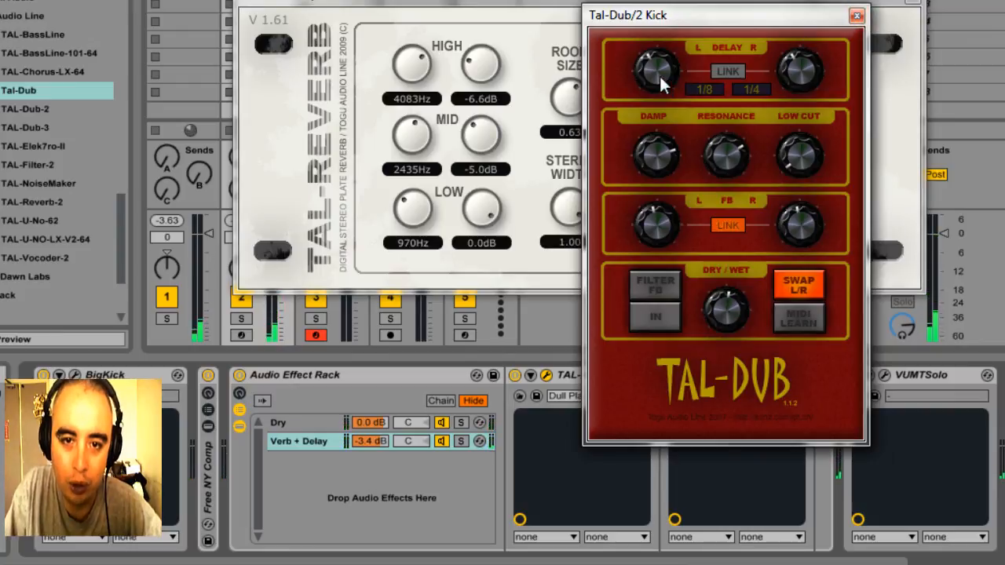
left_click(706, 87)
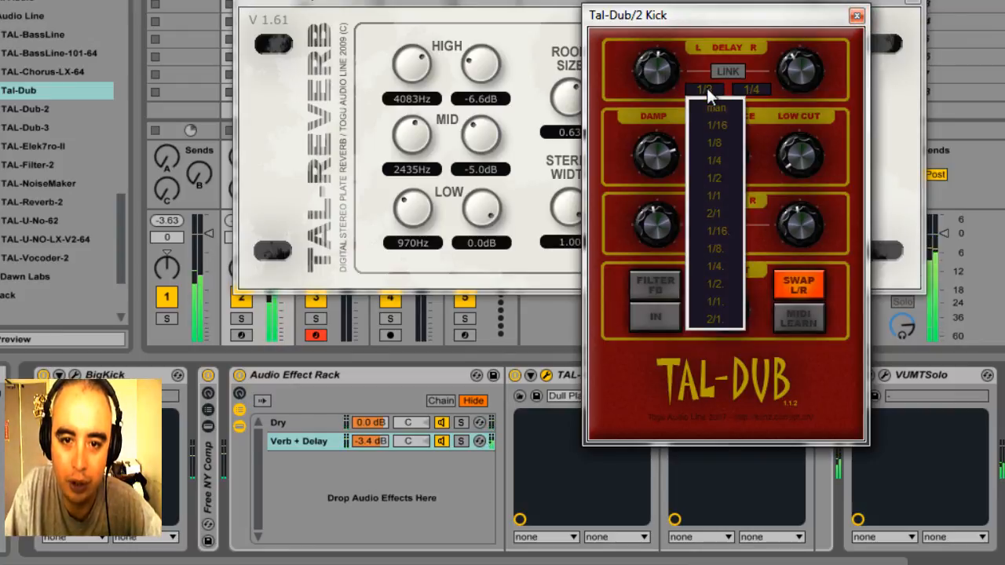
left_click(721, 159)
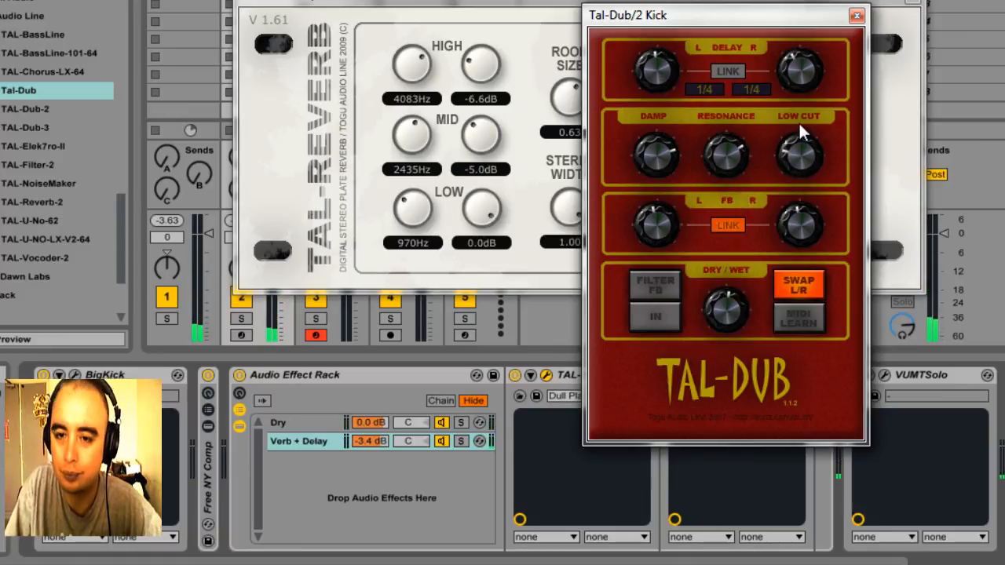
left_click(857, 15)
left_click(912, 4)
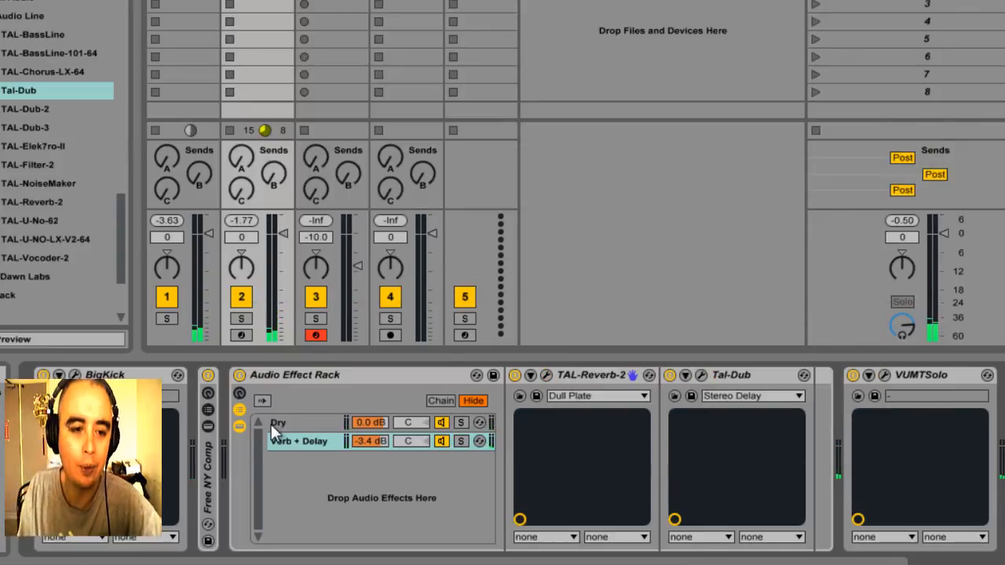
Display the rack's chain zones, move the Verb + Delay zone to 1, and extend the Dry zone from 0 to overlap it
left_click(440, 400)
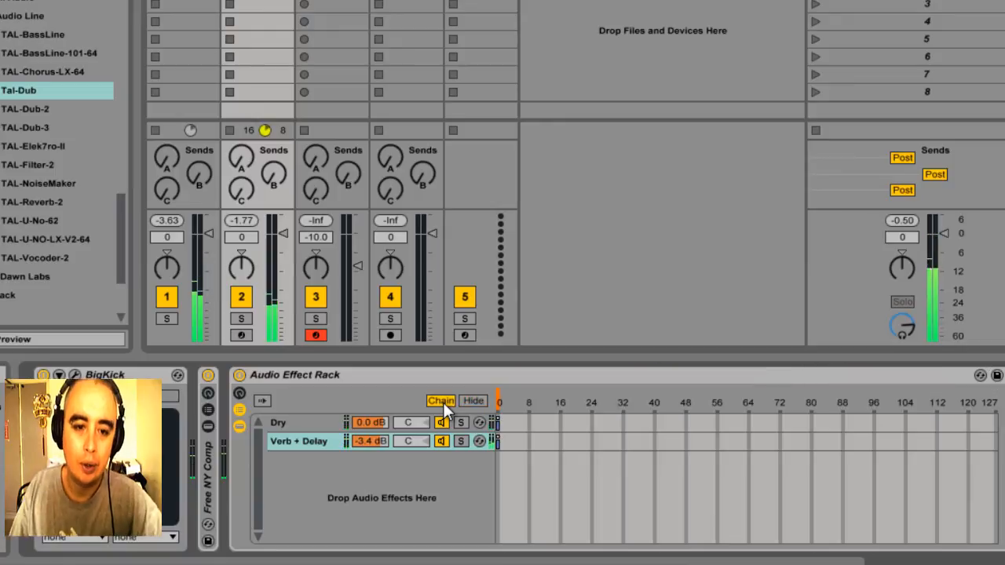
left_click(498, 442)
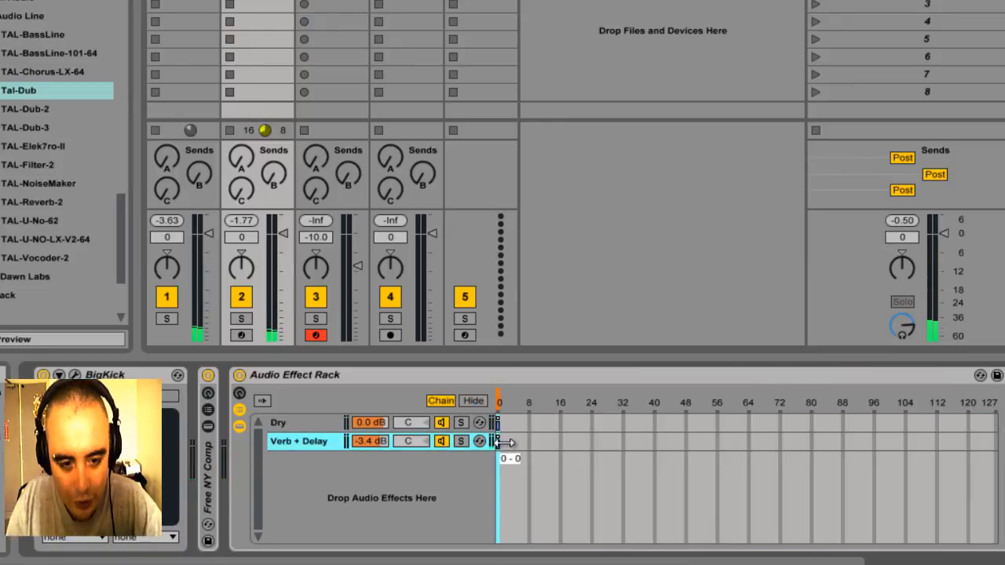
left_click(500, 423)
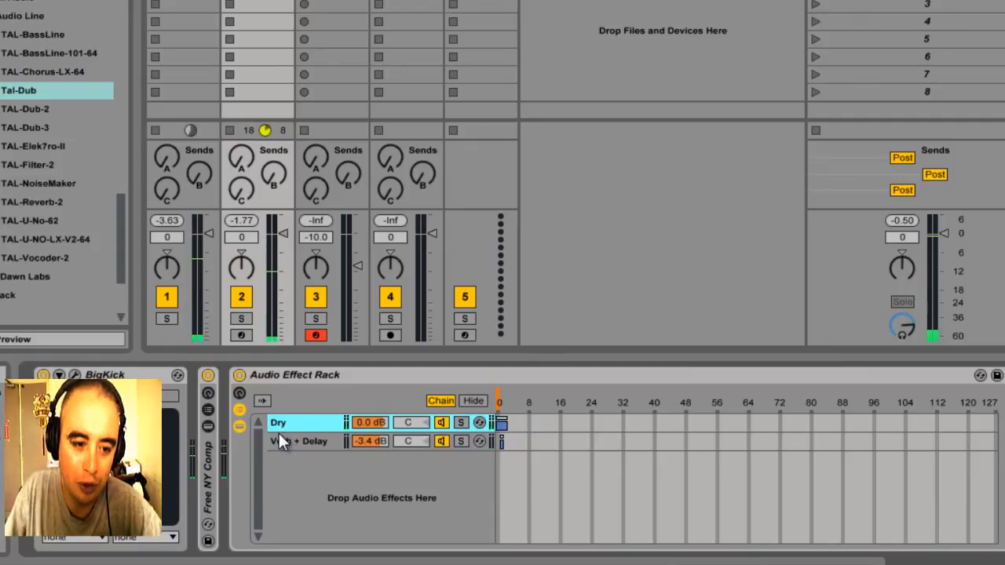
Map the rack's chain selector to Macro 1 with a reduced maximum, and test the macro before returning it to 0
left_click(240, 394)
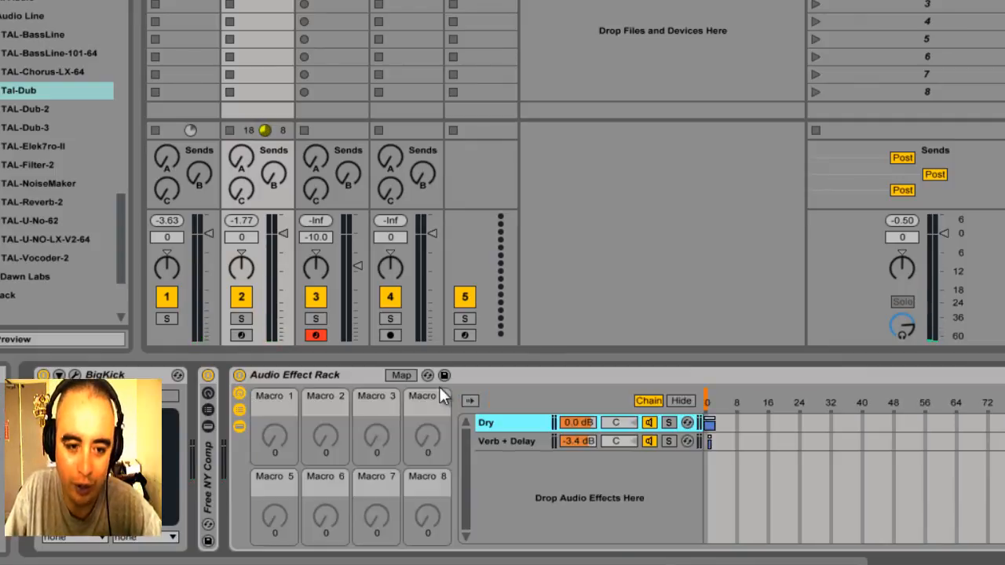
left_click(407, 375)
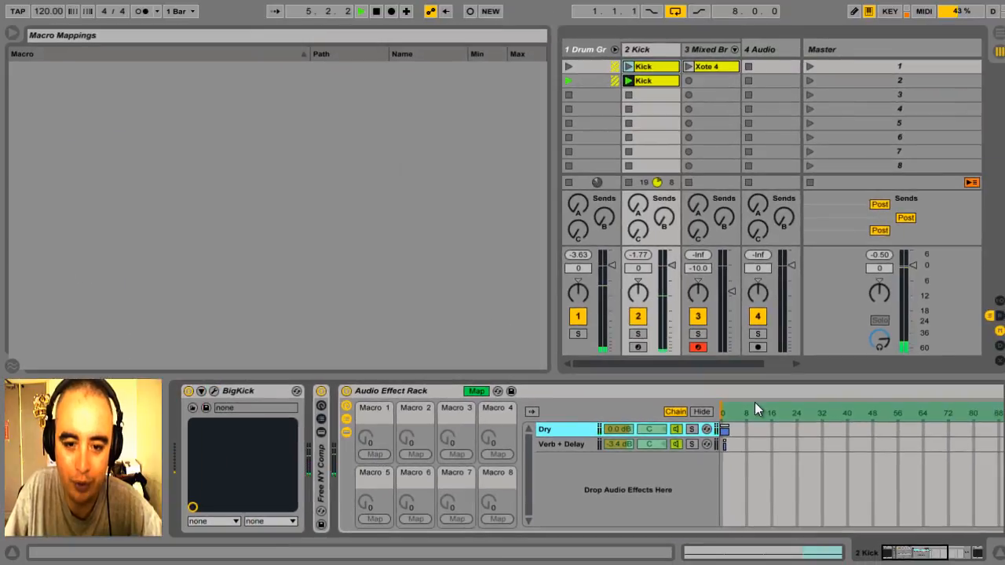
left_click(739, 416)
left_click(374, 455)
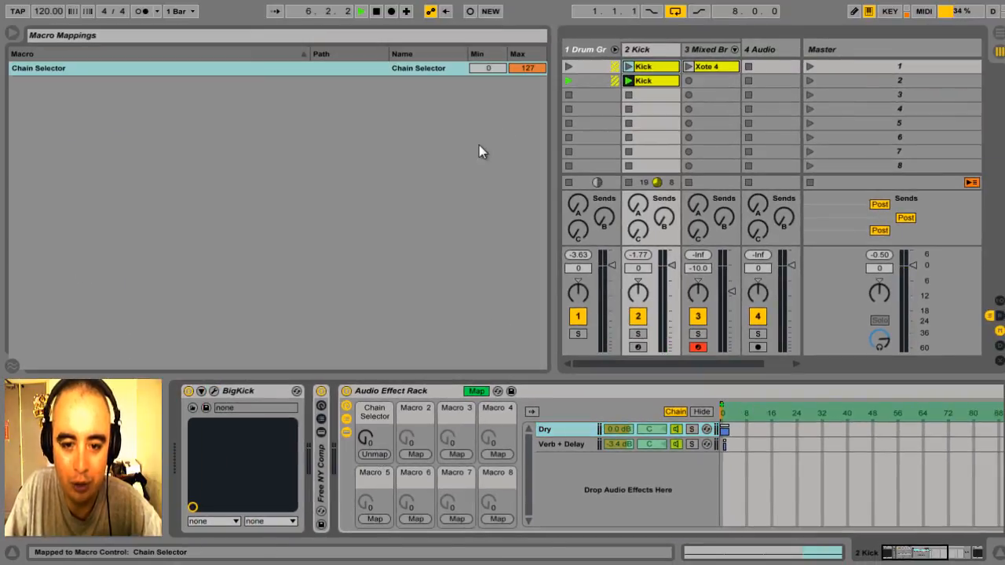
left_click(527, 69)
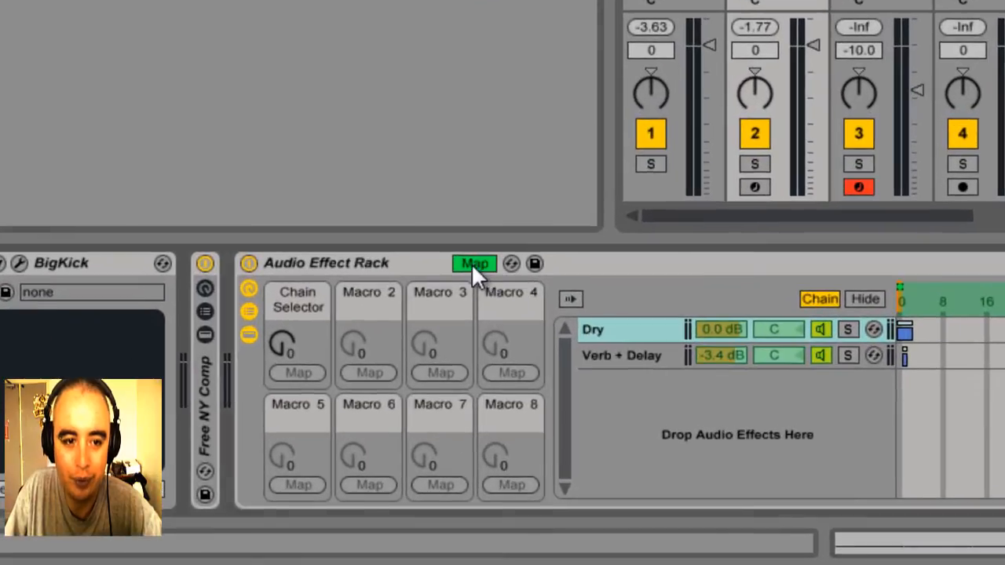
left_click(476, 390)
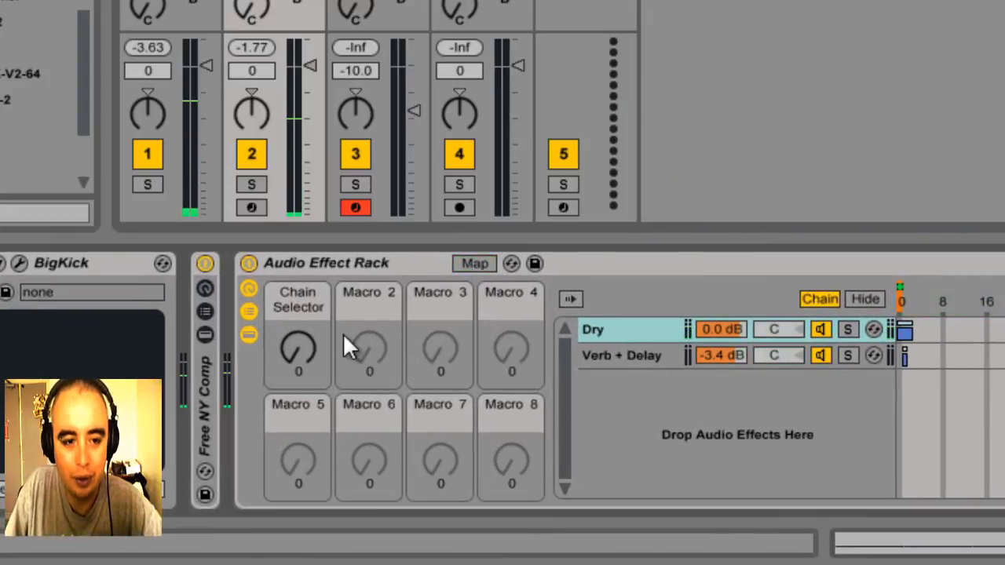
left_click_drag(293, 348, 294, 347)
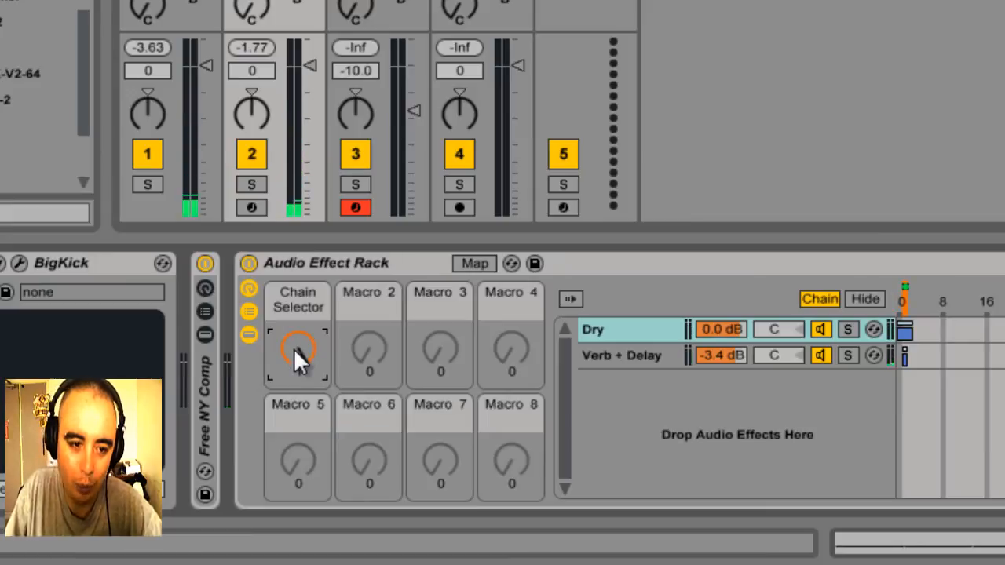
left_click_drag(294, 348, 294, 448)
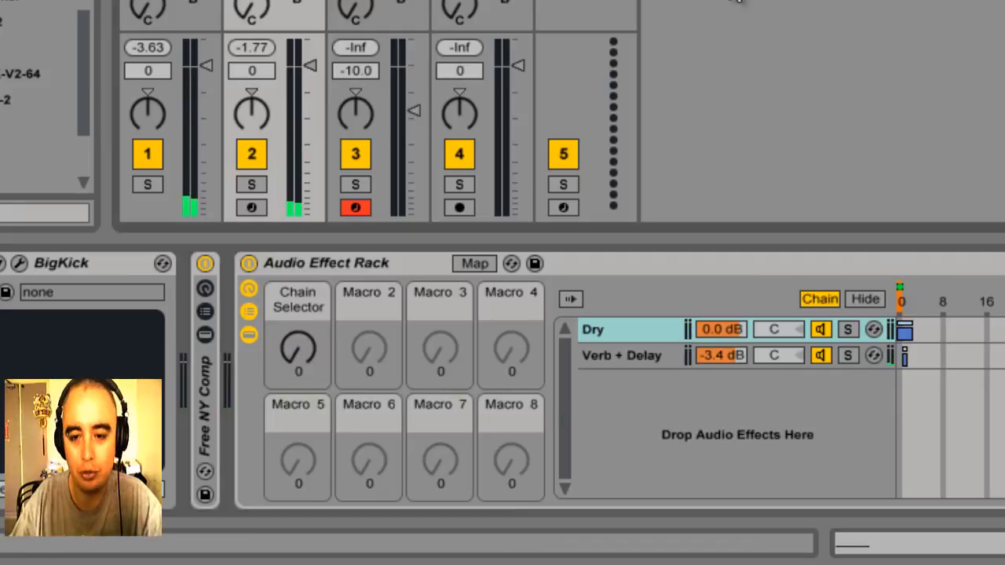
Raise the Kick clip's Chain Selector envelope to its maximum over the first beat, from 1 to 1.2, and launch scene 1
left_click(995, 540)
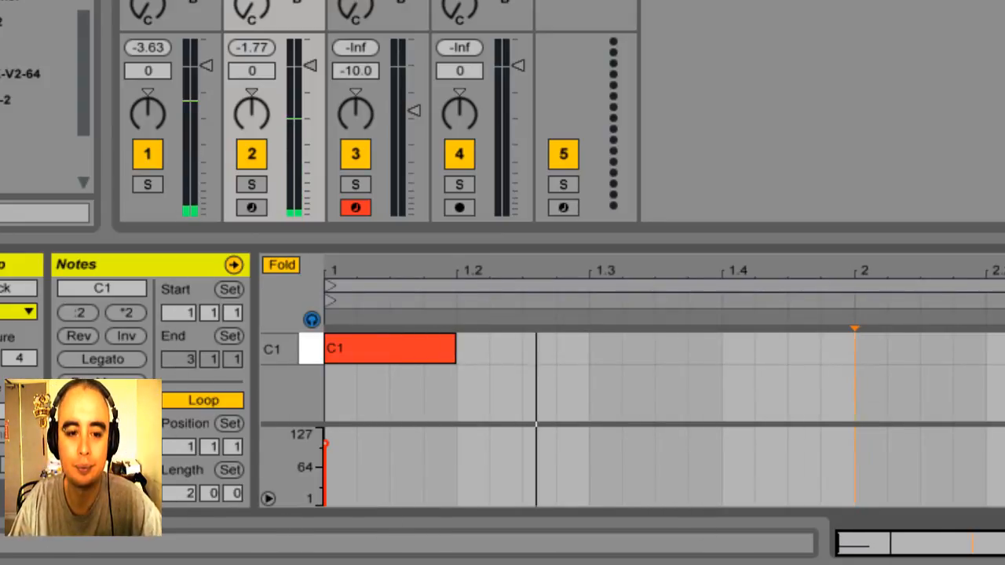
left_click(268, 498)
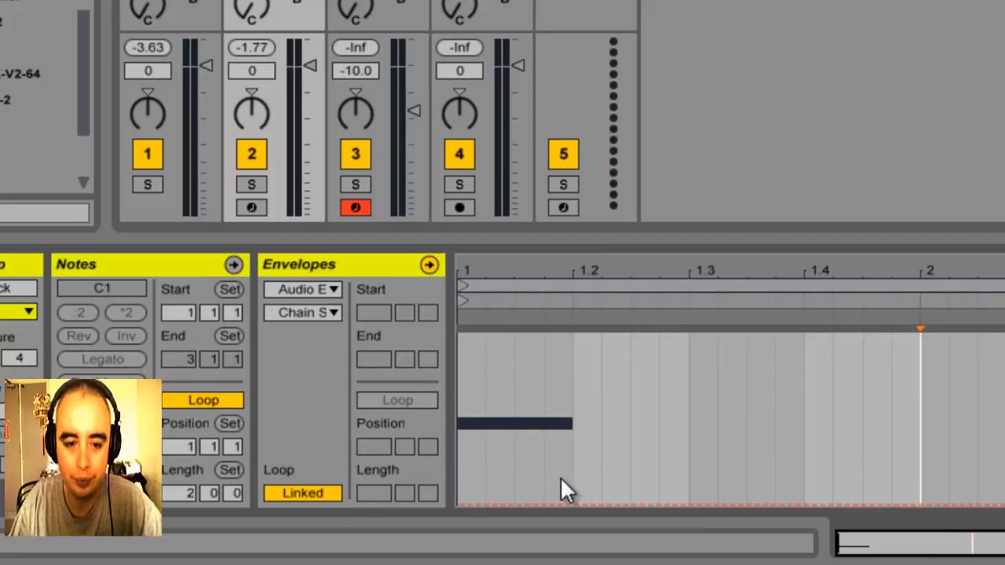
left_click_drag(572, 489, 447, 484)
left_click_drag(509, 496, 508, 336)
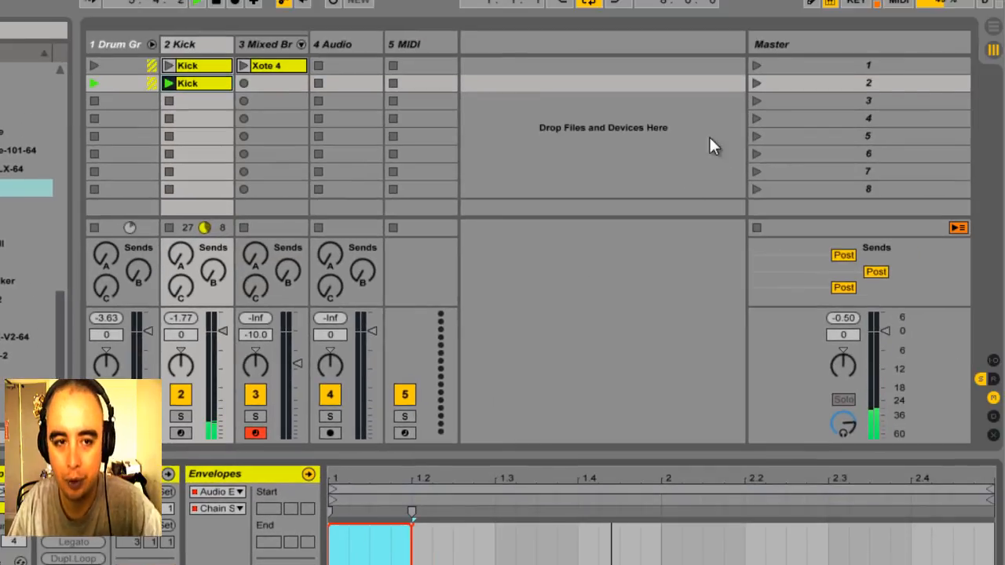
left_click(756, 65)
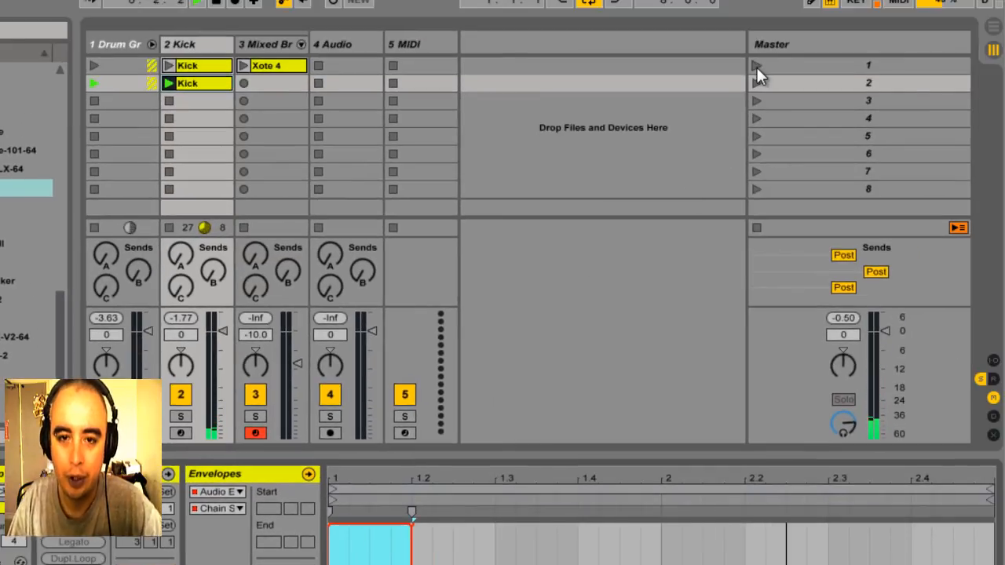